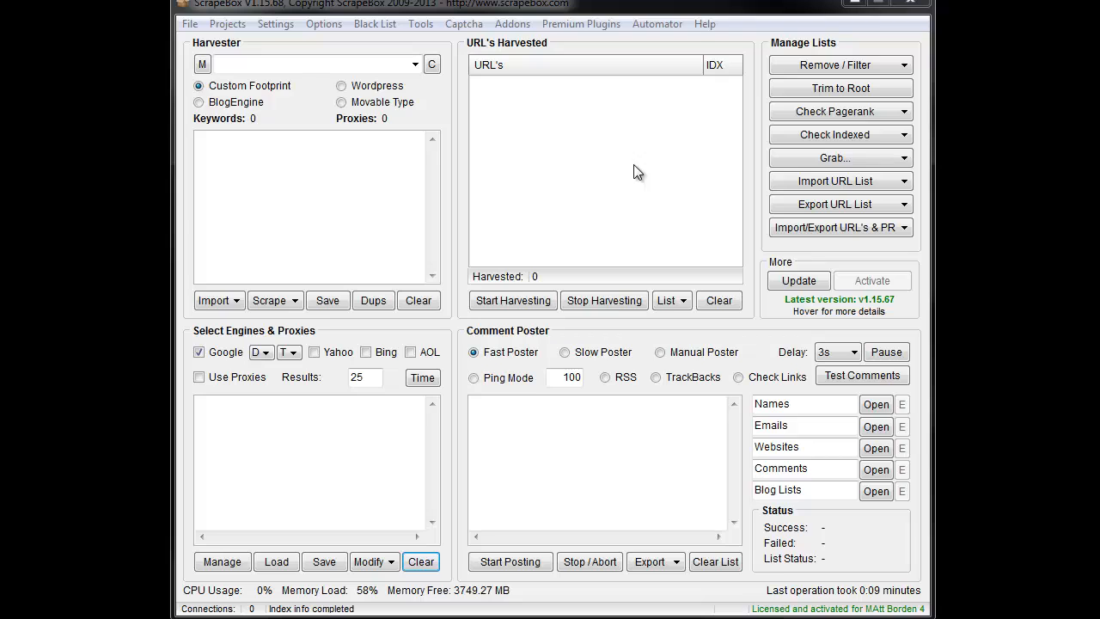
- View the list of available premium plugins with their versions and close it
left_click(566, 24)
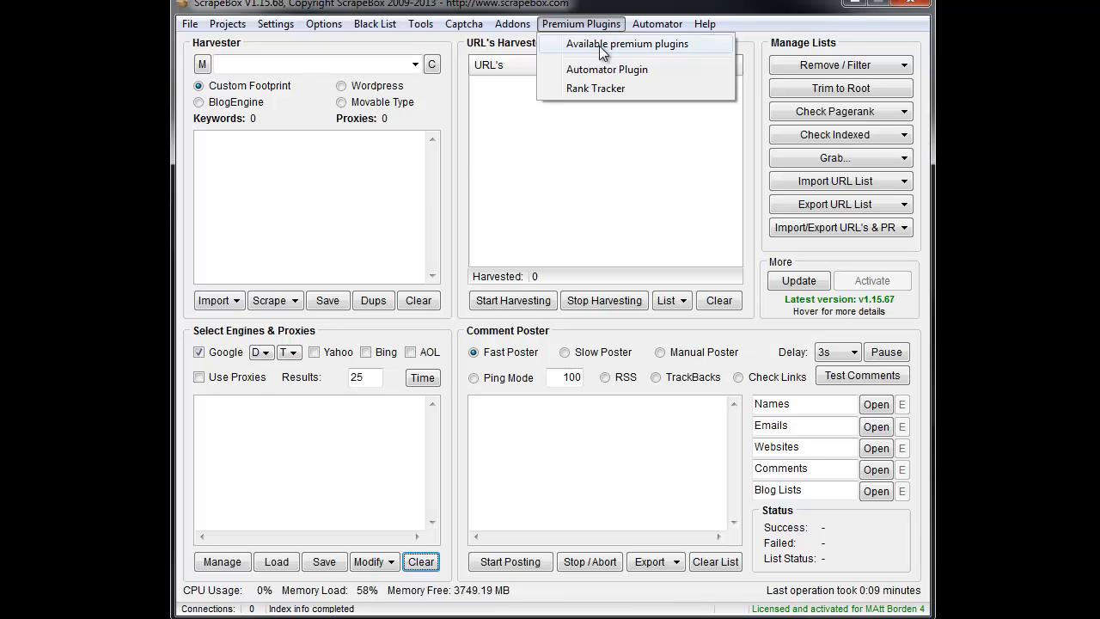
left_click(599, 45)
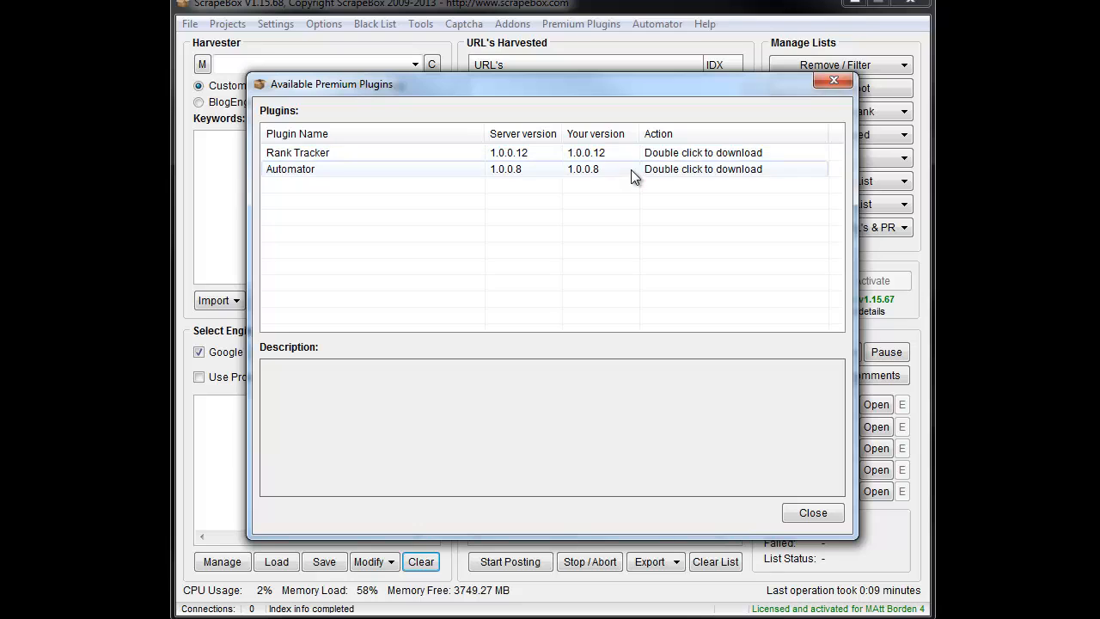
left_click(803, 507)
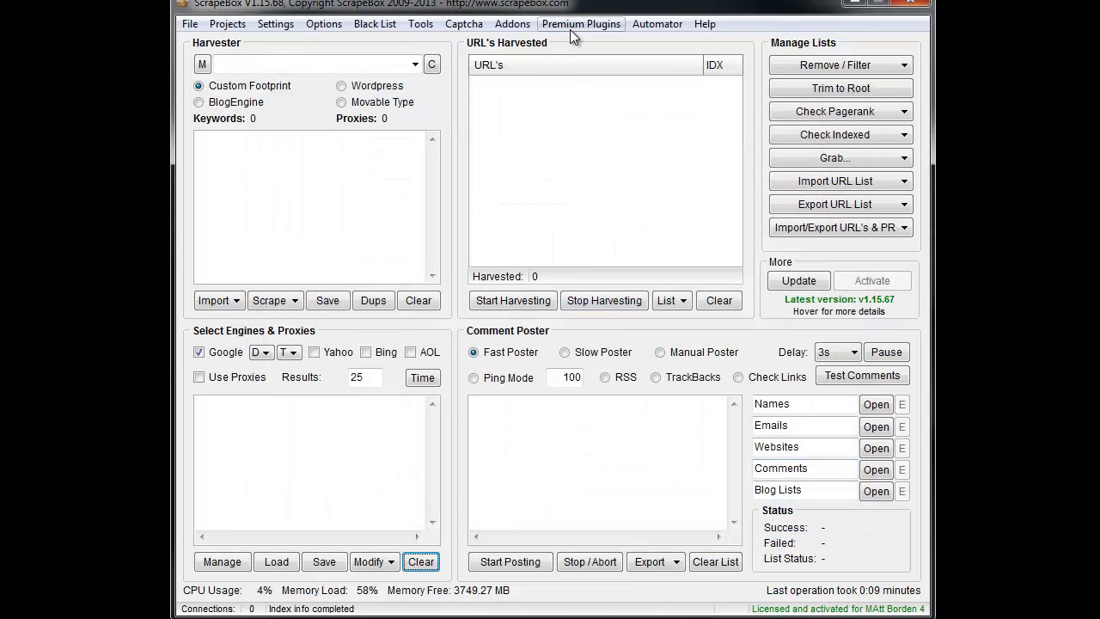
- Open the Automator premium plugin
left_click(570, 29)
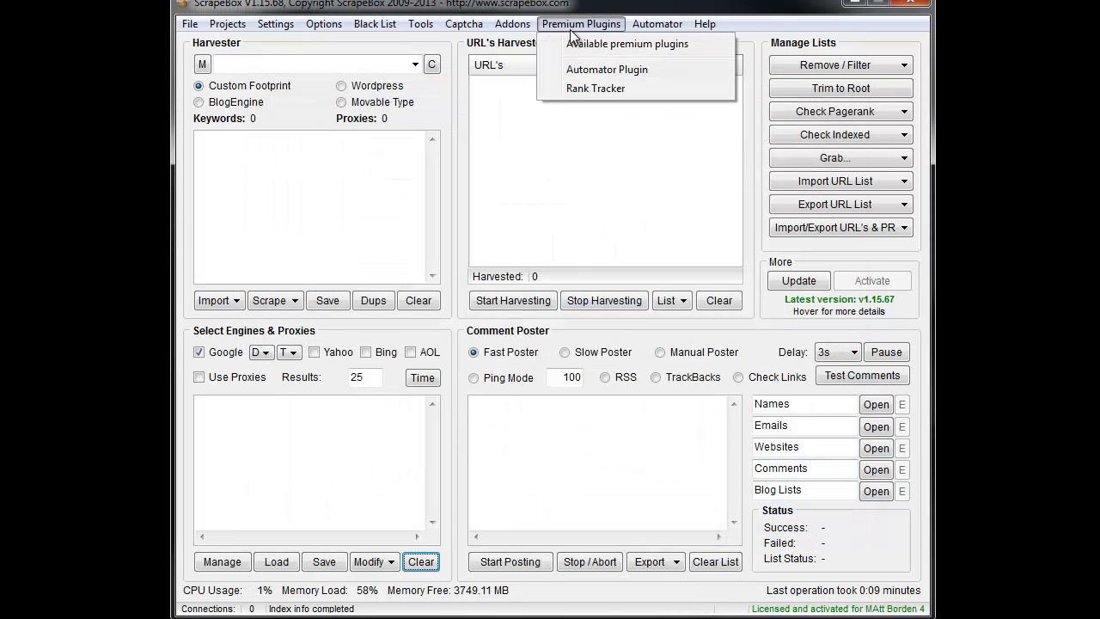
left_click(613, 71)
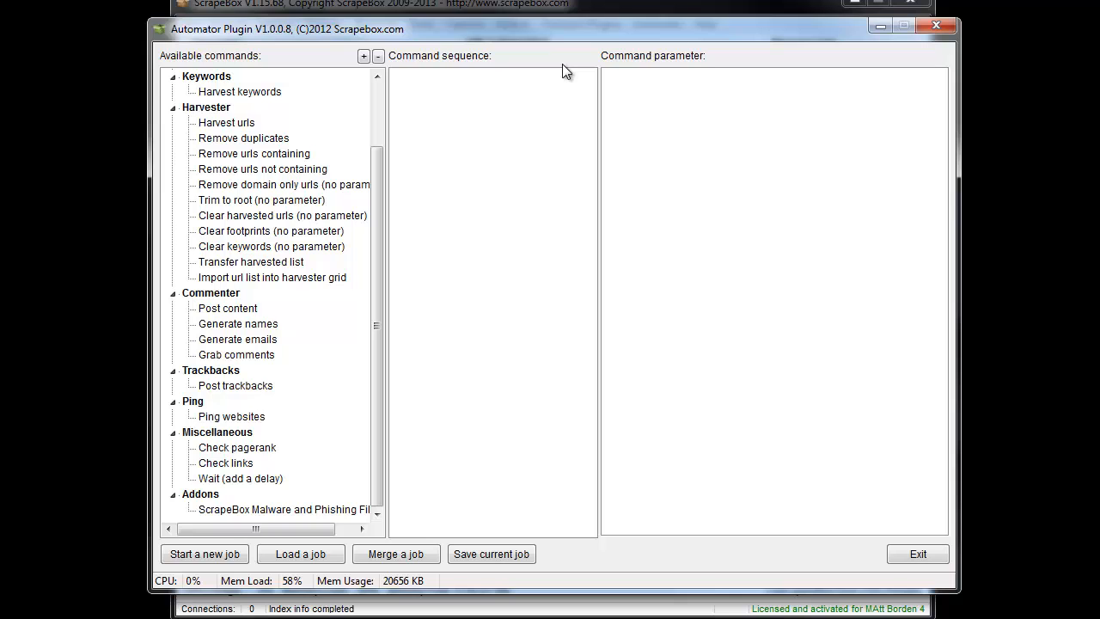
left_click_drag(600, 38, 593, 162)
left_click(657, 23)
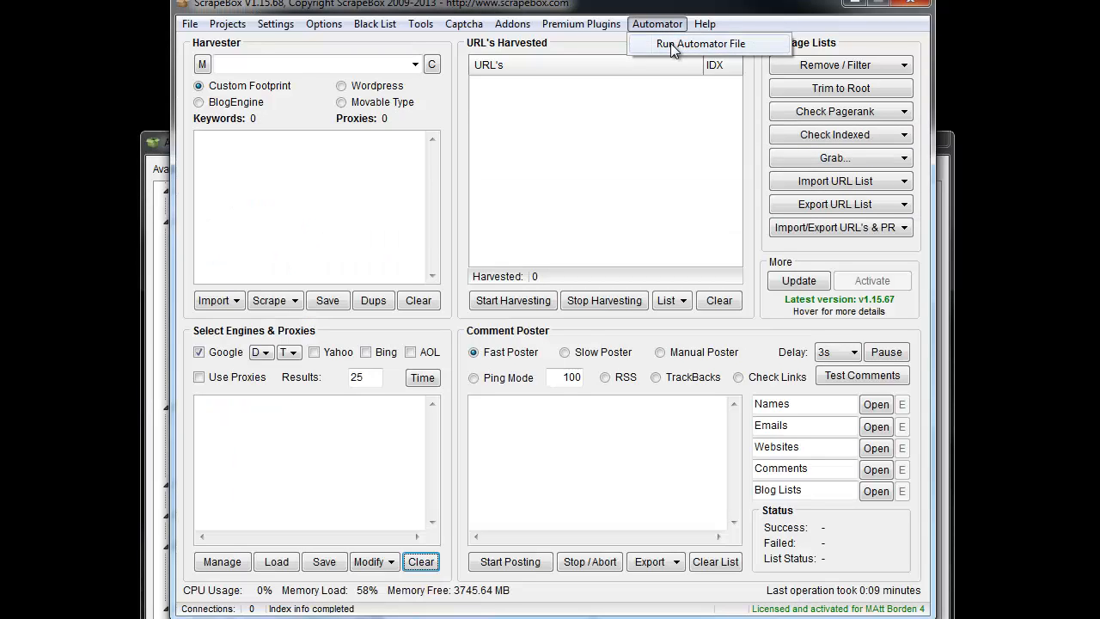
left_click(797, 10)
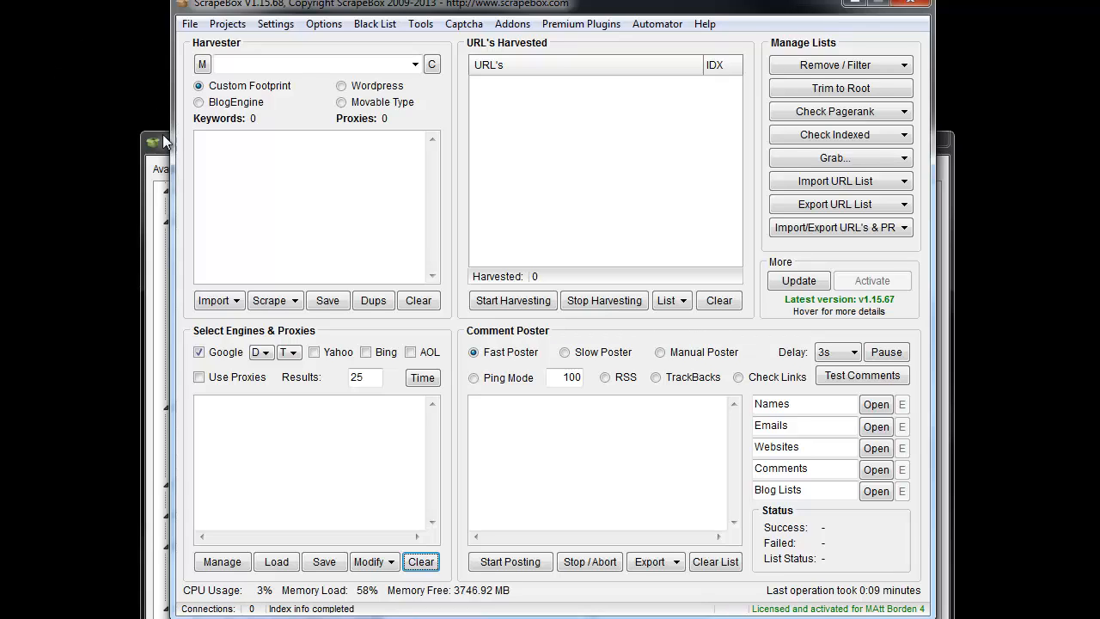
left_click(163, 135)
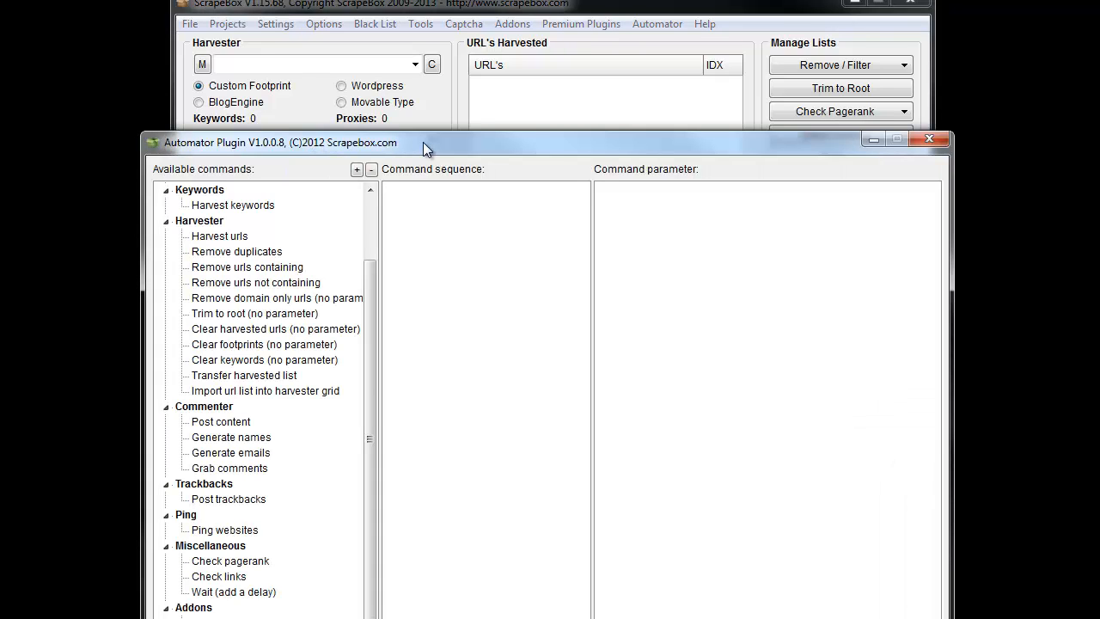
left_click_drag(423, 143, 419, 20)
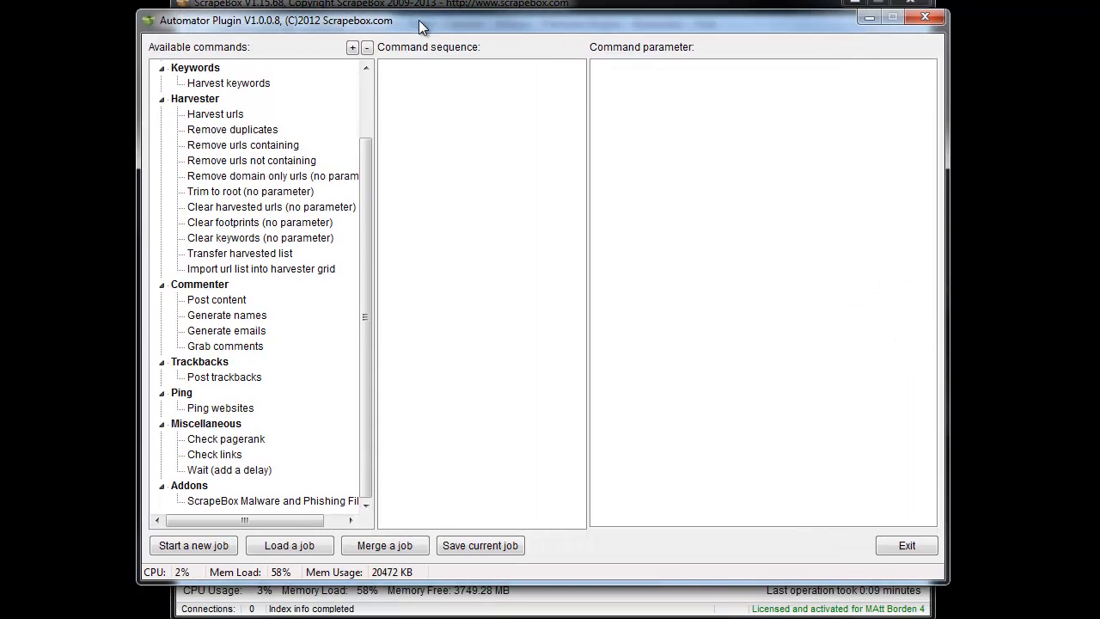
- Add the Use proxies command to the automation job's command sequence
left_click_drag(362, 189, 359, 98)
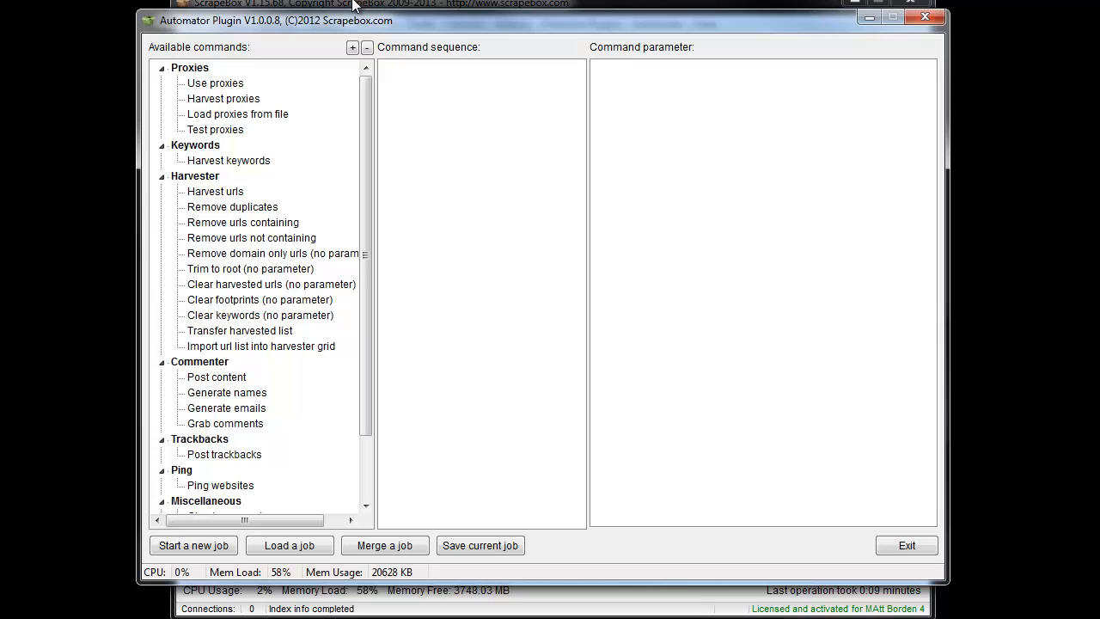
double_click(210, 86)
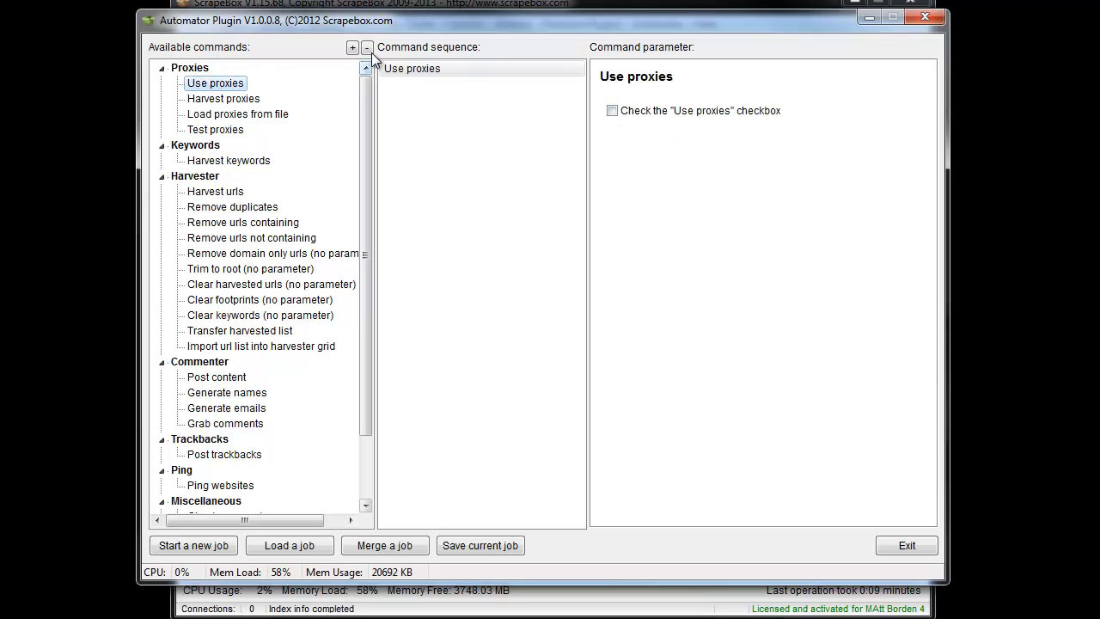
- Try adding the Harvest proxies and Load proxies from file commands, and delete both from the command sequence
double_click(240, 100)
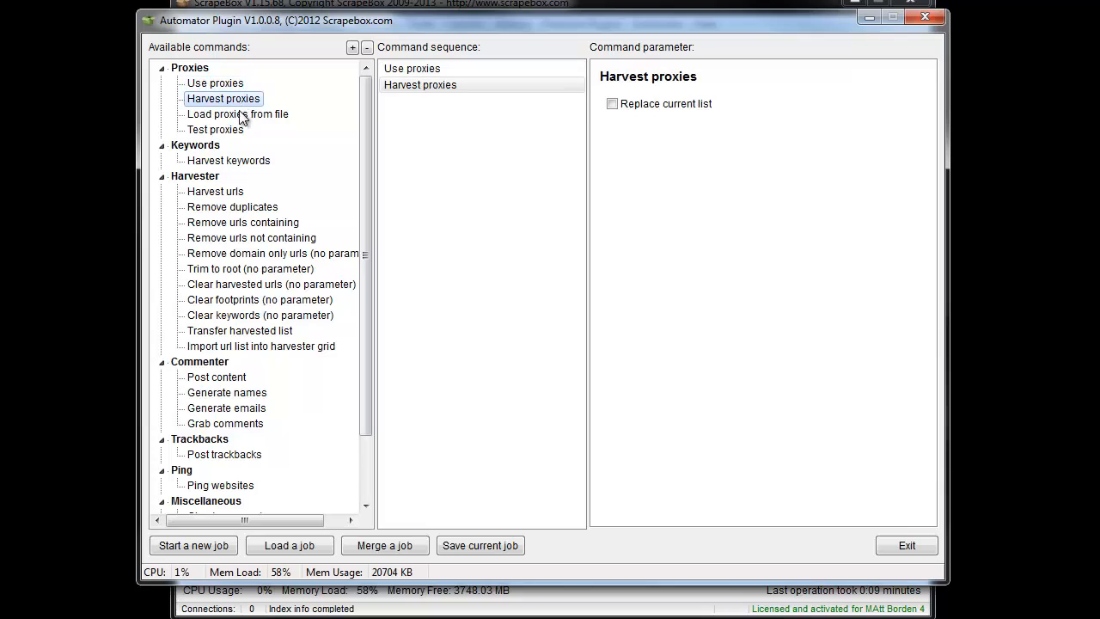
double_click(242, 115)
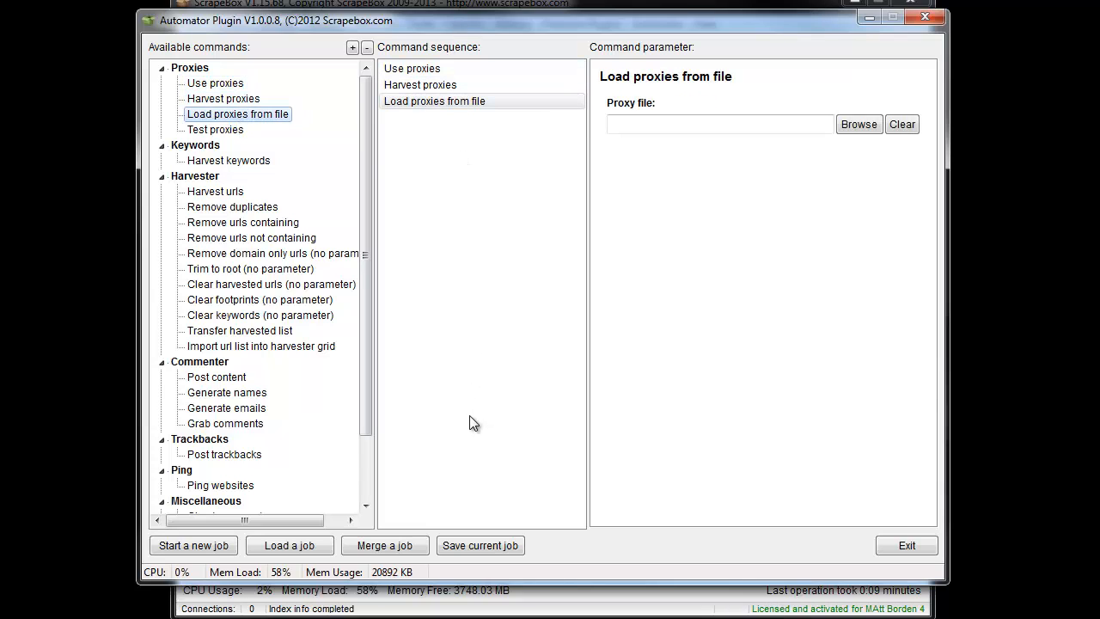
right_click(423, 100)
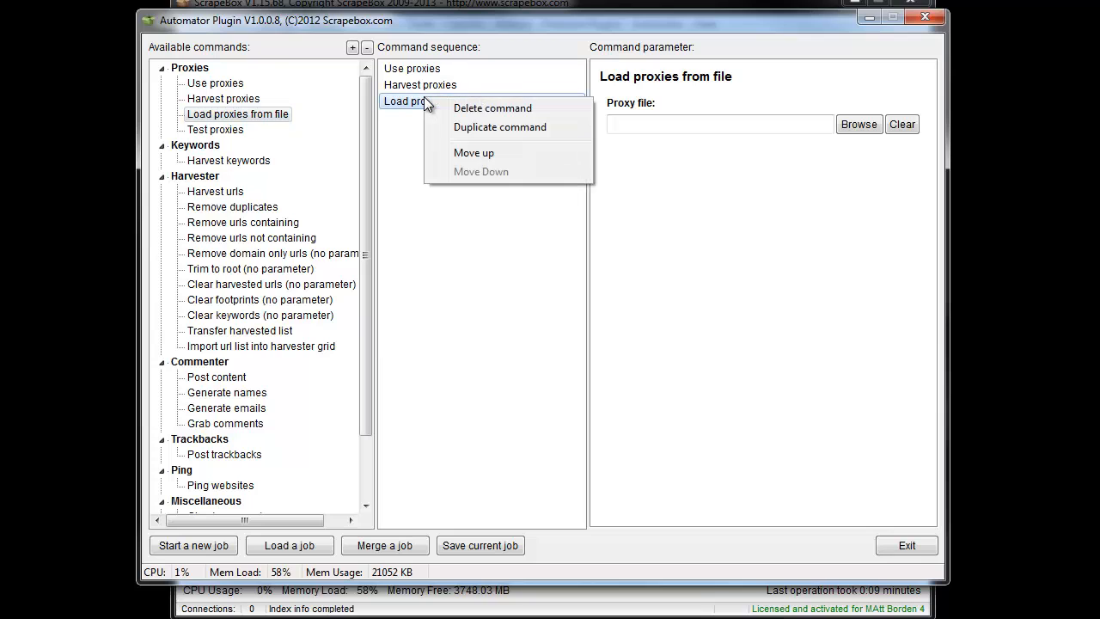
left_click(488, 108)
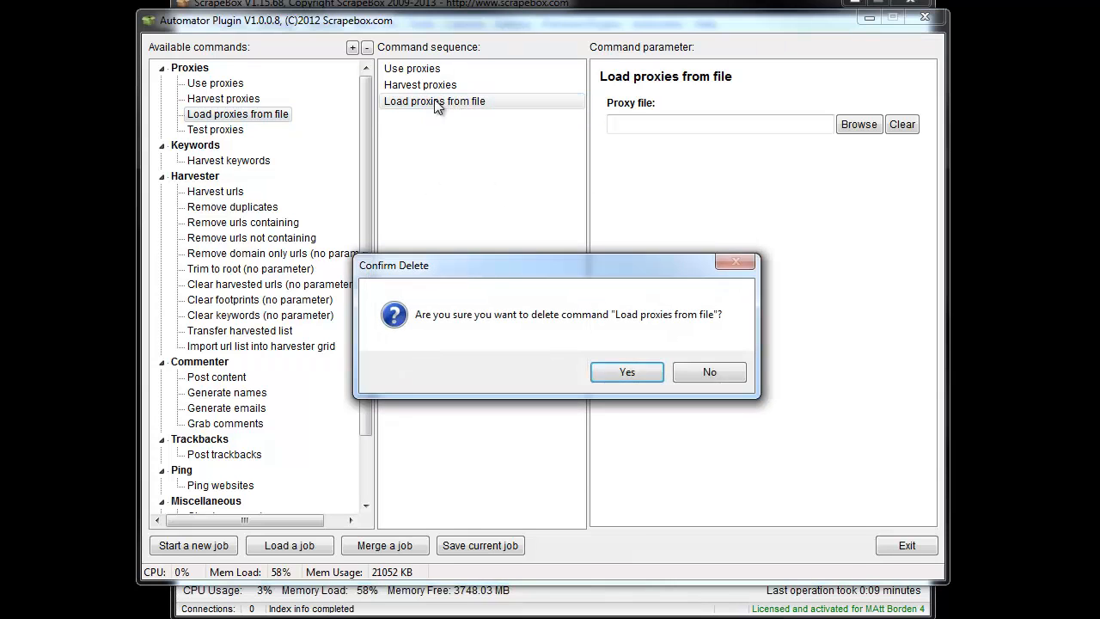
left_click(608, 373)
right_click(434, 85)
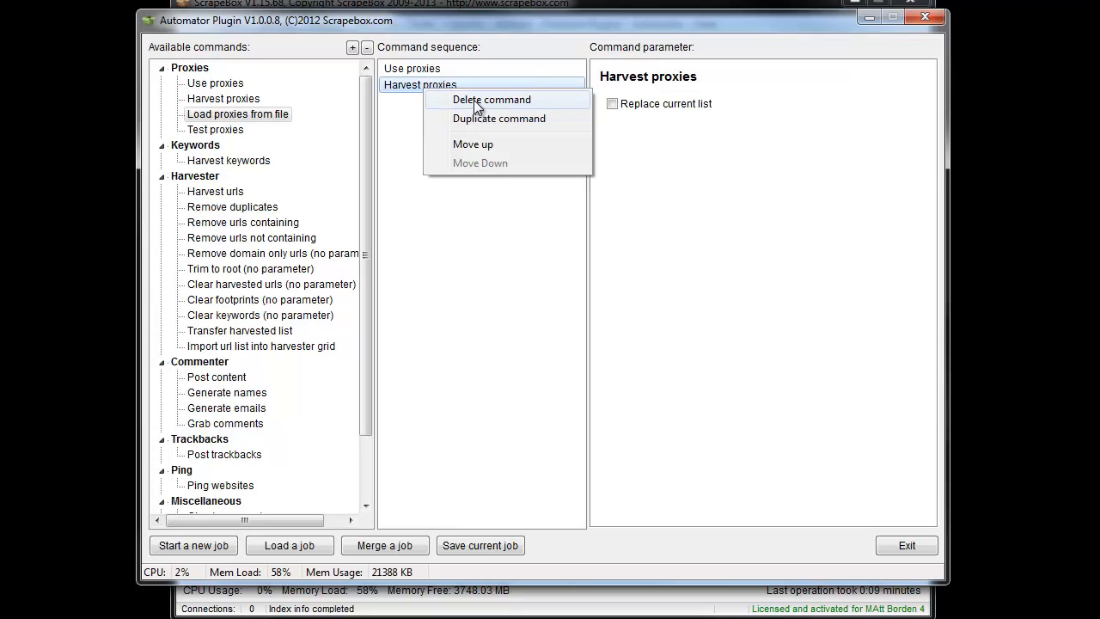
left_click(459, 98)
left_click(613, 369)
- Enable the option to check the "Use proxies" checkbox in the Use proxies command's parameters
left_click(425, 72)
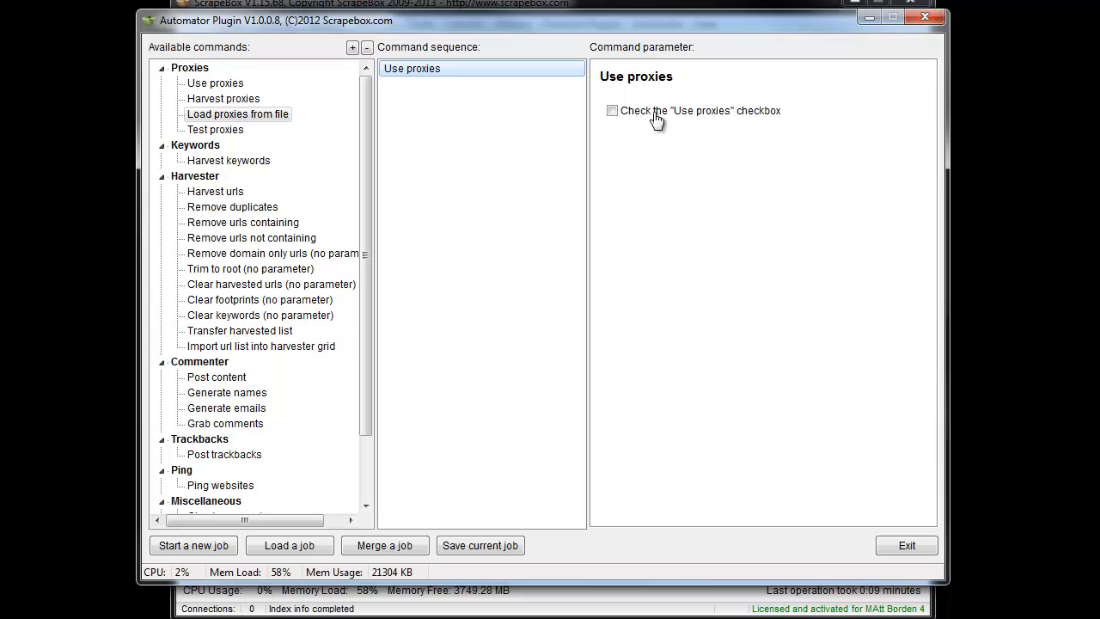
left_click(613, 111)
- Add the Harvest proxies, Load proxies from file and Test proxies commands to the sequence
double_click(242, 100)
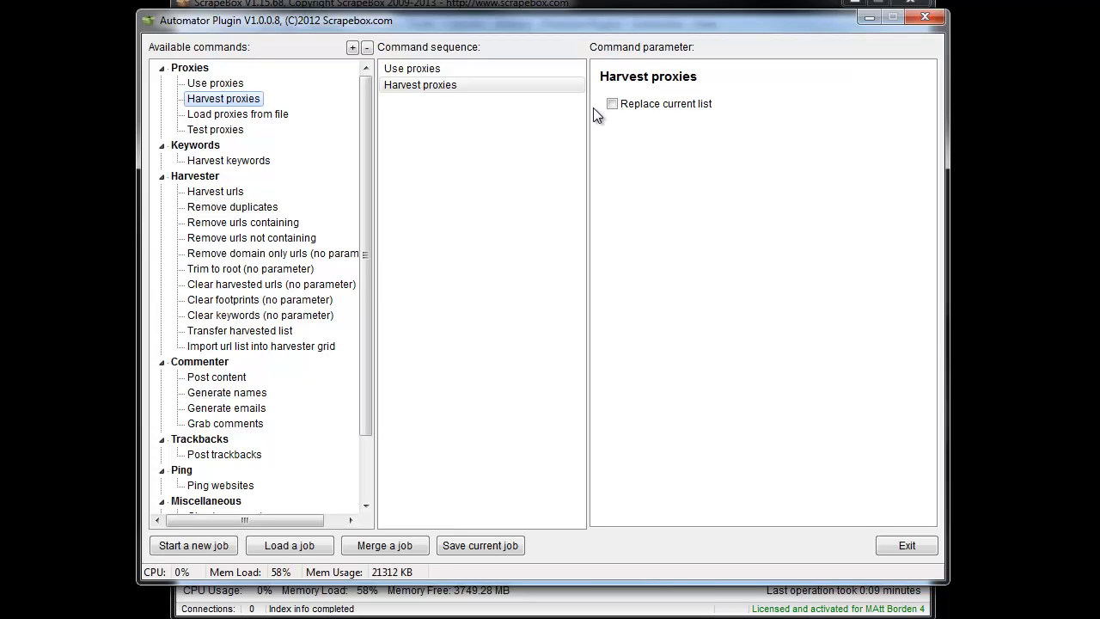
left_click_drag(472, 30, 729, 19)
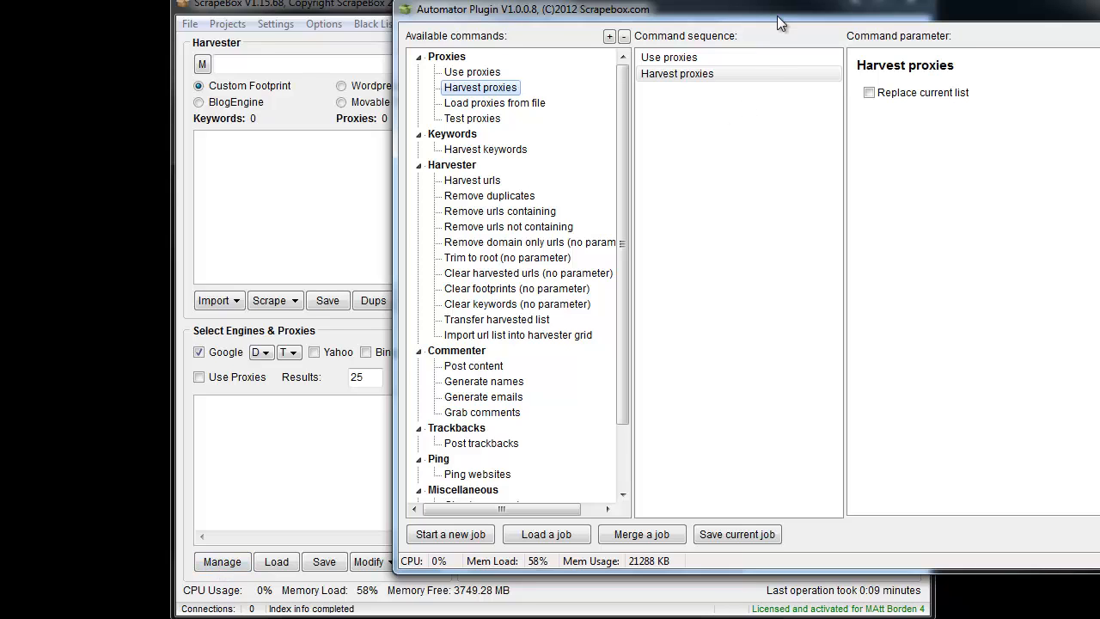
left_click_drag(773, 14, 523, 24)
left_click(470, 88)
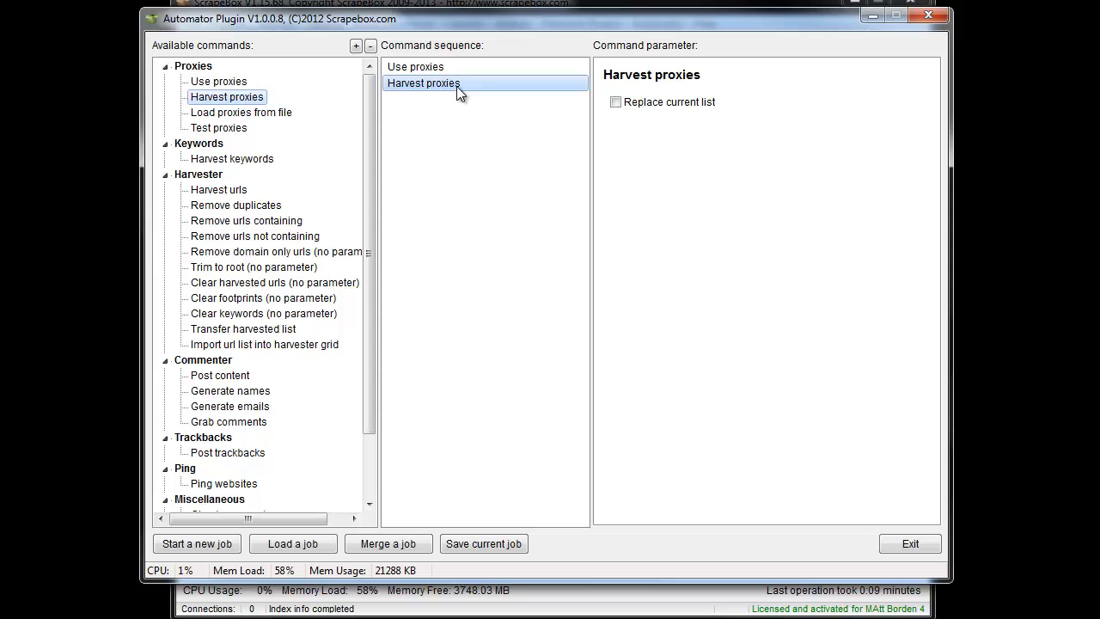
left_click(615, 103)
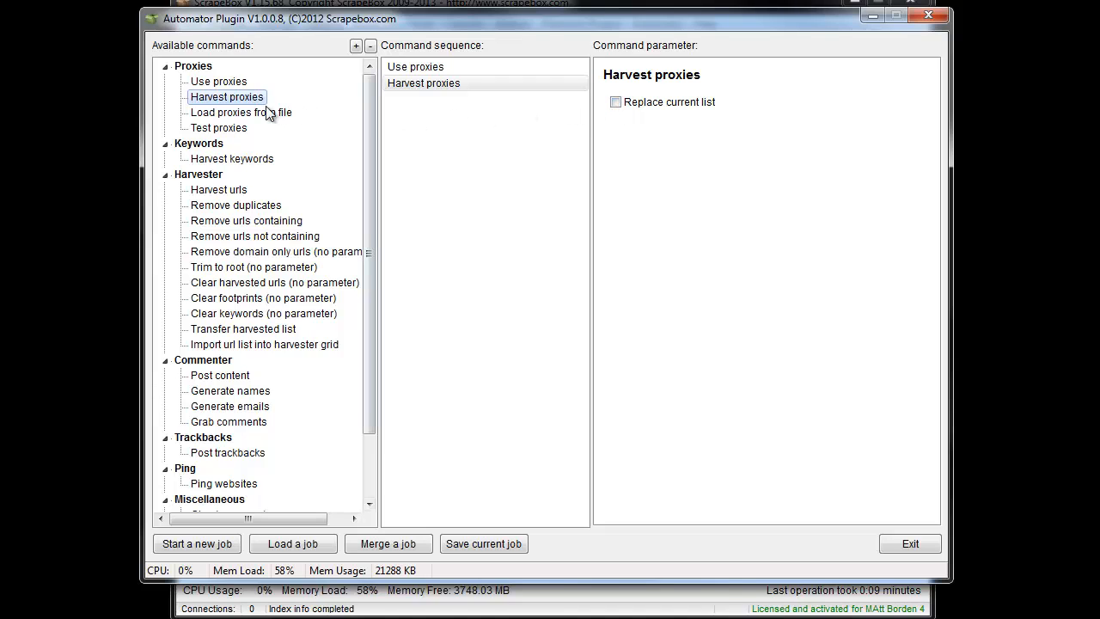
left_click_drag(258, 113, 409, 114)
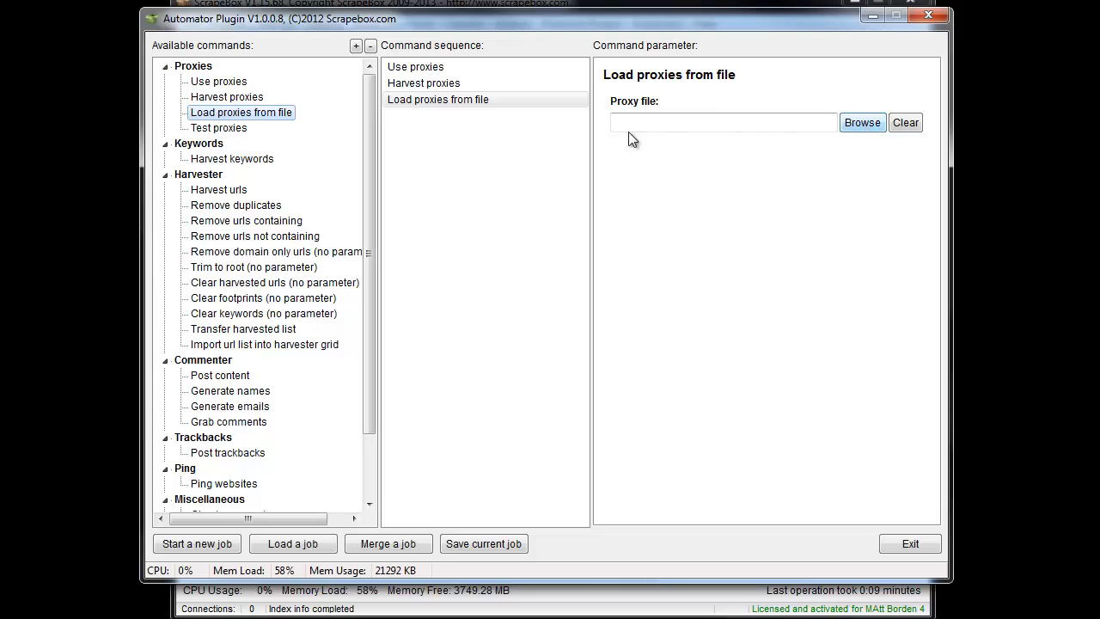
left_click_drag(226, 128, 481, 129)
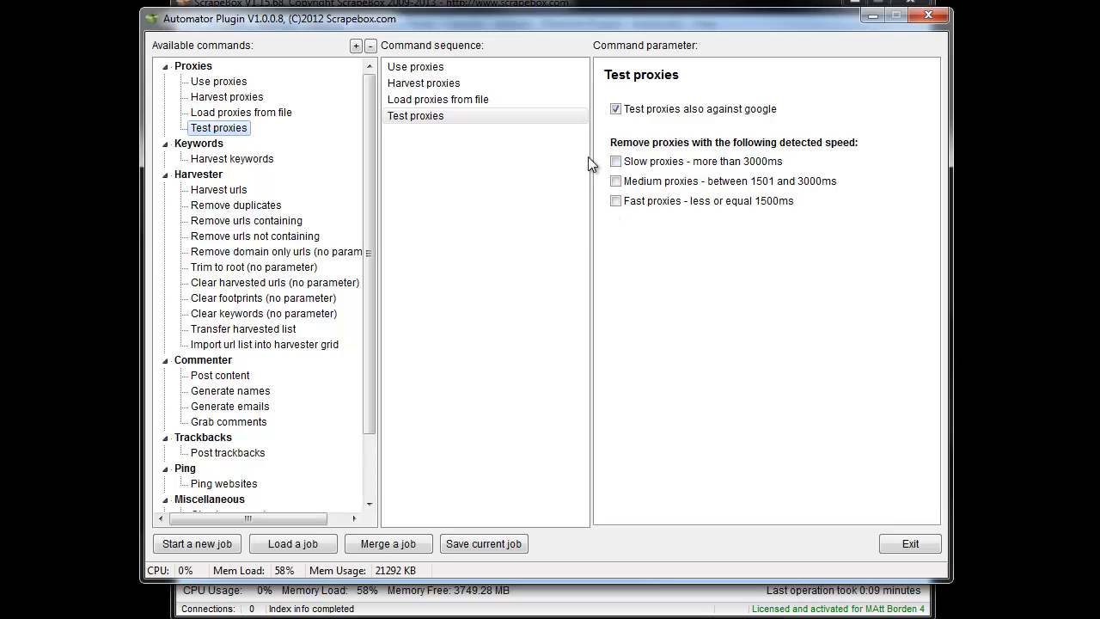
- Add the Harvest keywords command with the keyword "car", followed by the Harvest urls command
double_click(233, 161)
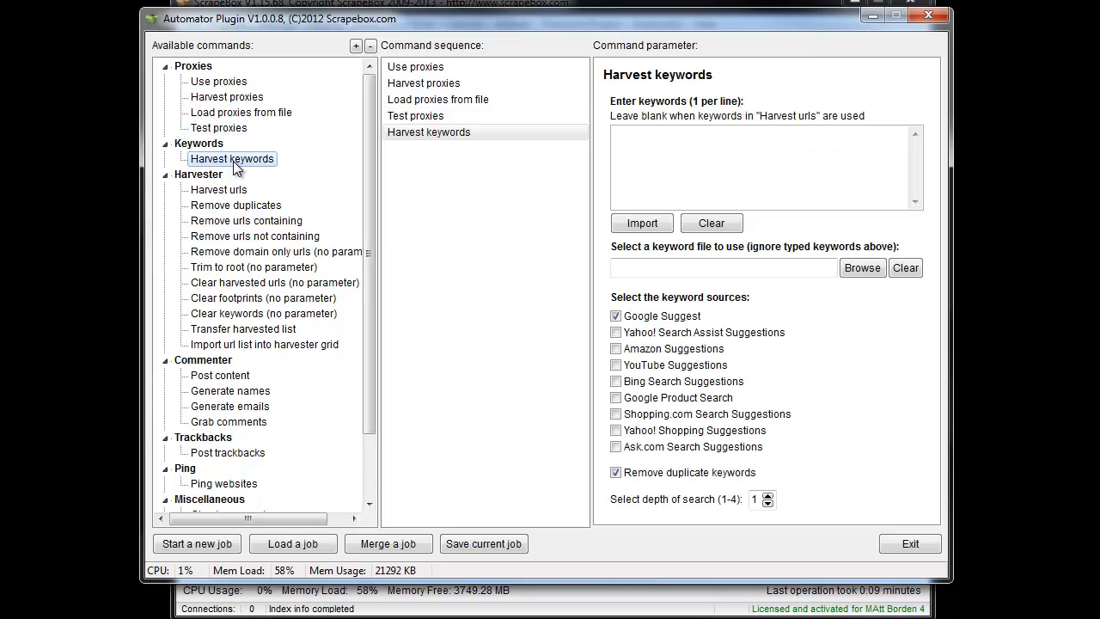
left_click(690, 174)
type("car")
double_click(219, 190)
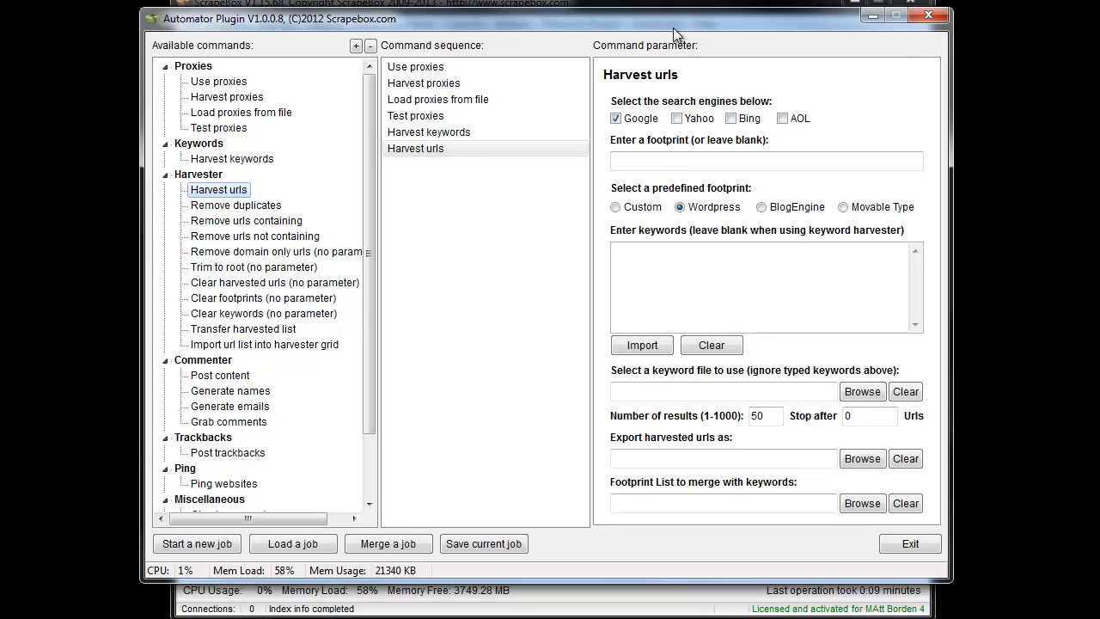
- Compare the Harvest urls parameters with the footprint, keyword and results settings in the main ScrapeBox window
left_click_drag(673, 27, 1021, 26)
left_click(295, 66)
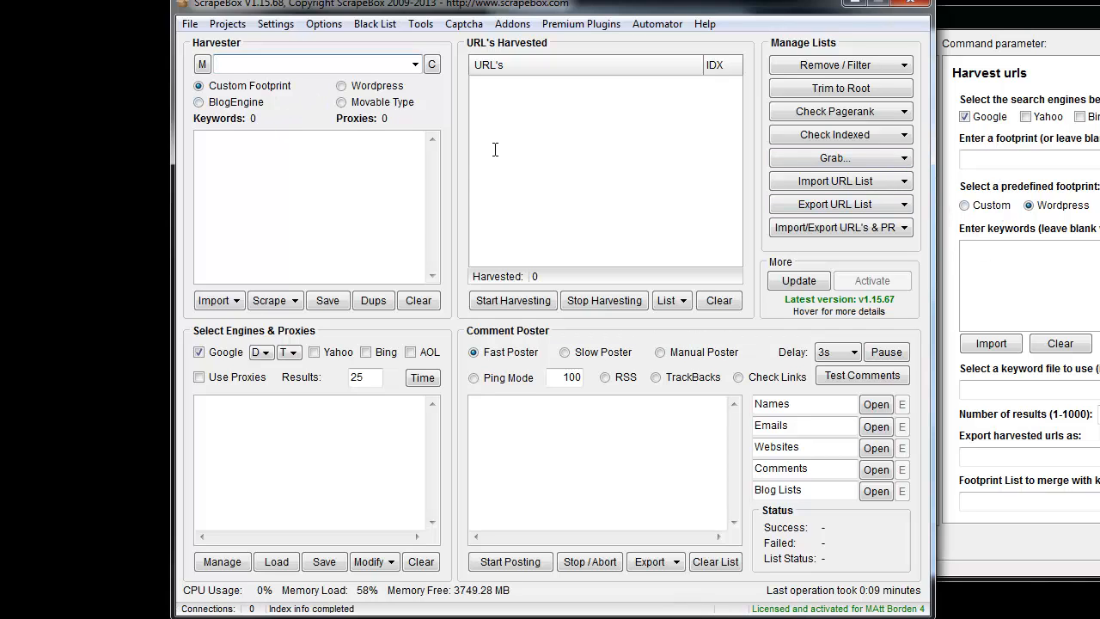
left_click(1007, 250)
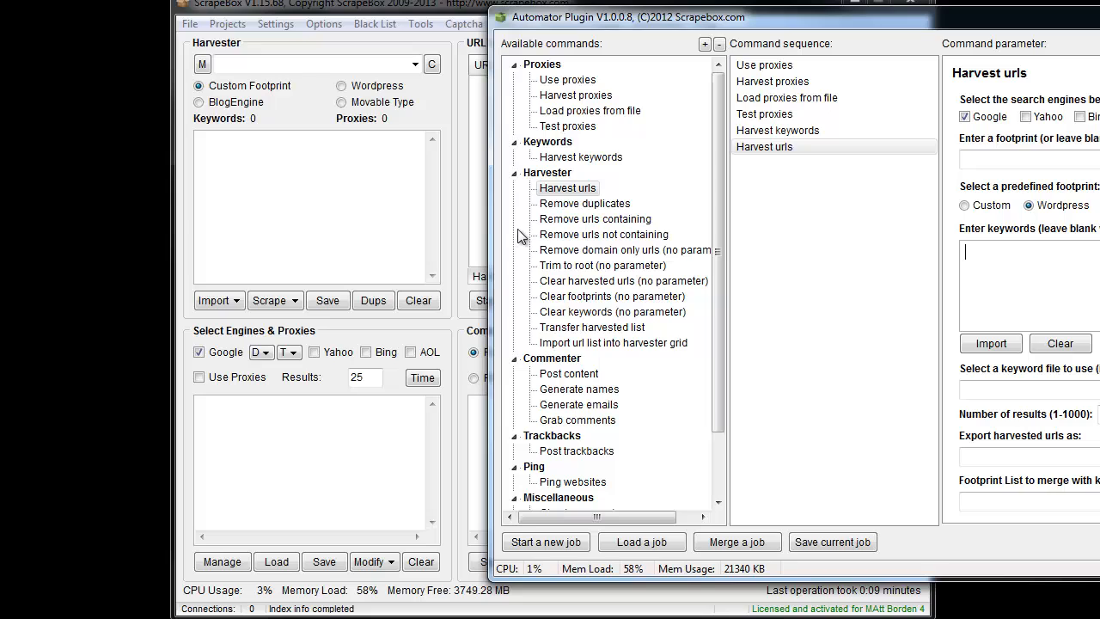
left_click(990, 343)
left_click_drag(803, 17, 576, 198)
left_click_drag(819, 224, 771, 12)
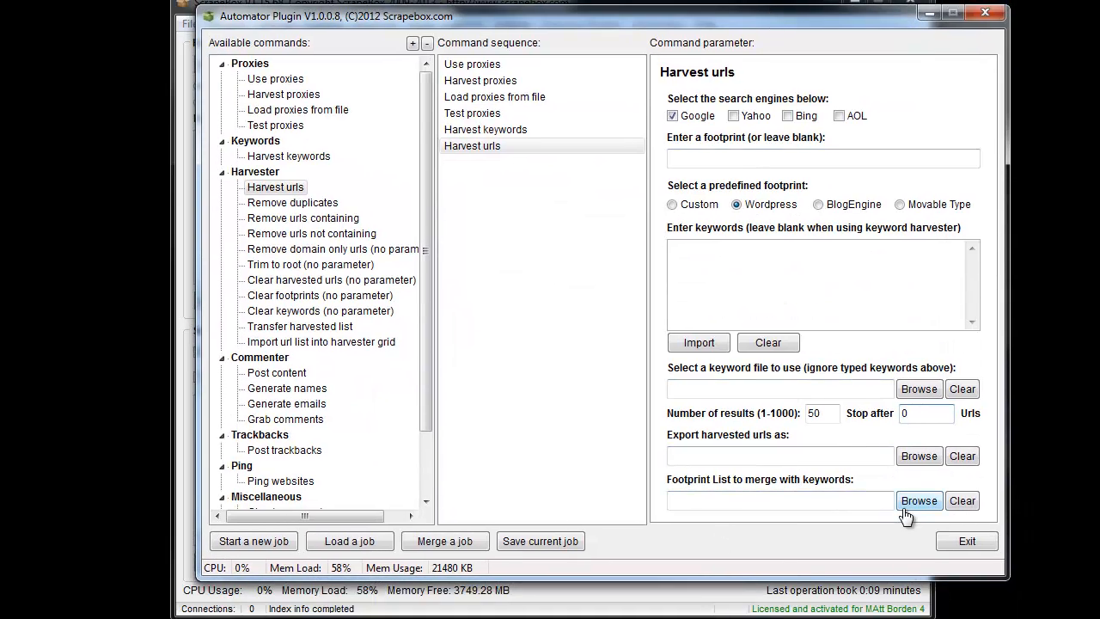
left_click_drag(559, 23, 695, 51)
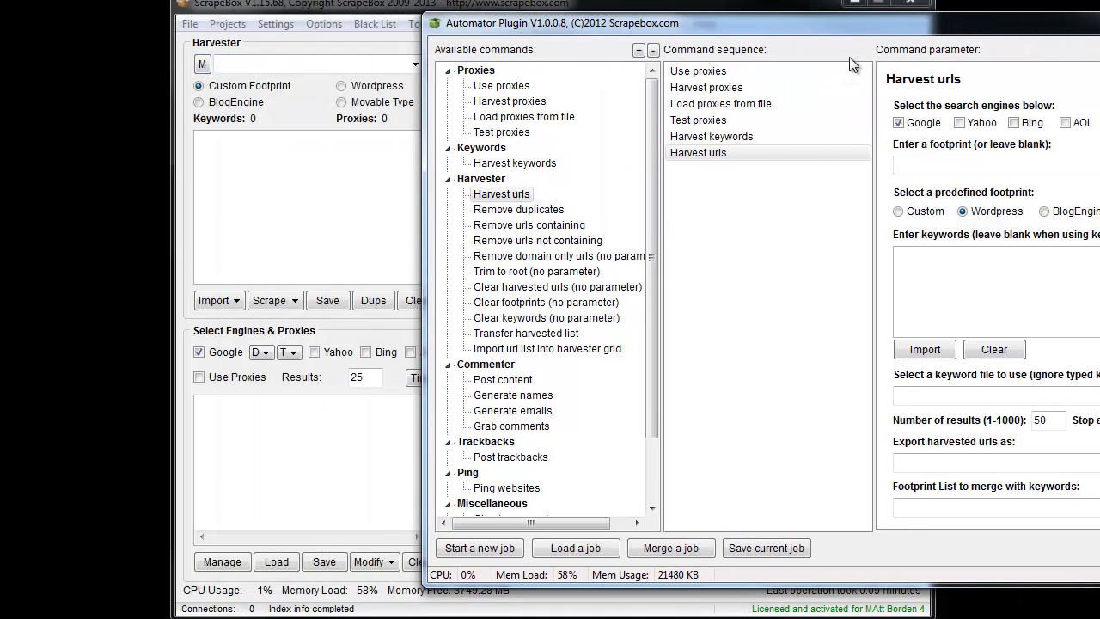
left_click_drag(946, 27, 696, 26)
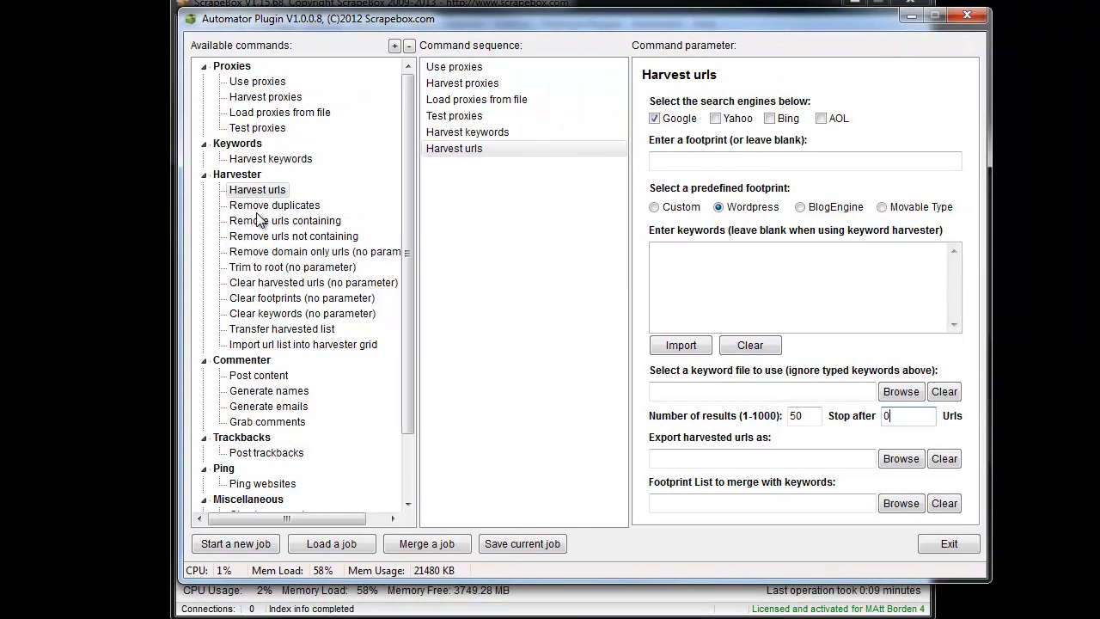
- Add the Remove duplicates and Remove urls containing commands to the end of the command sequence
double_click(284, 207)
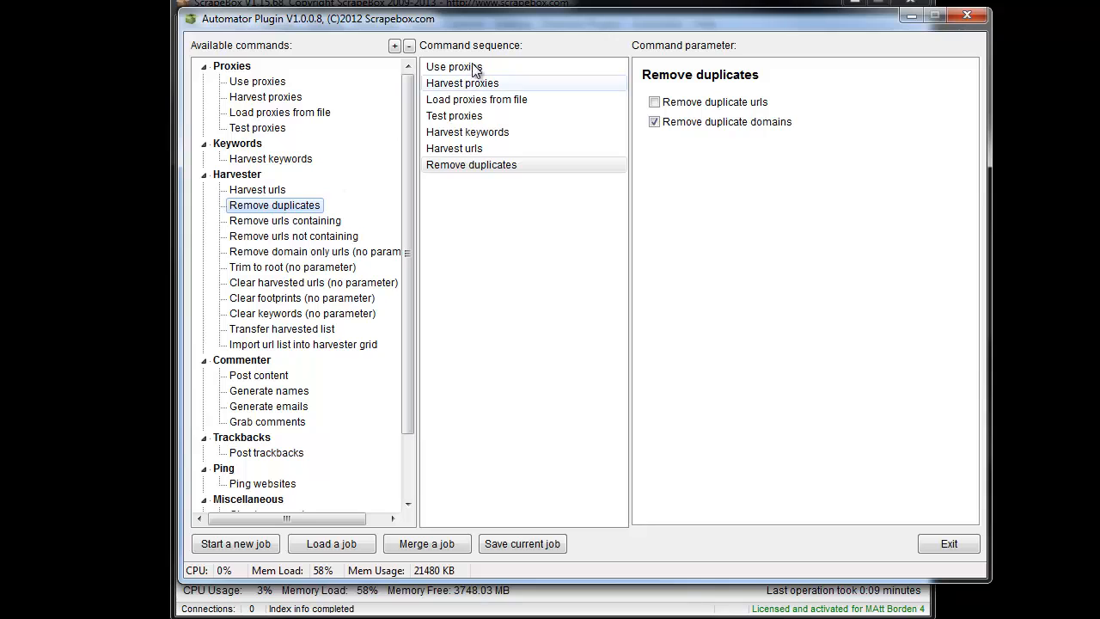
left_click_drag(498, 16, 351, 258)
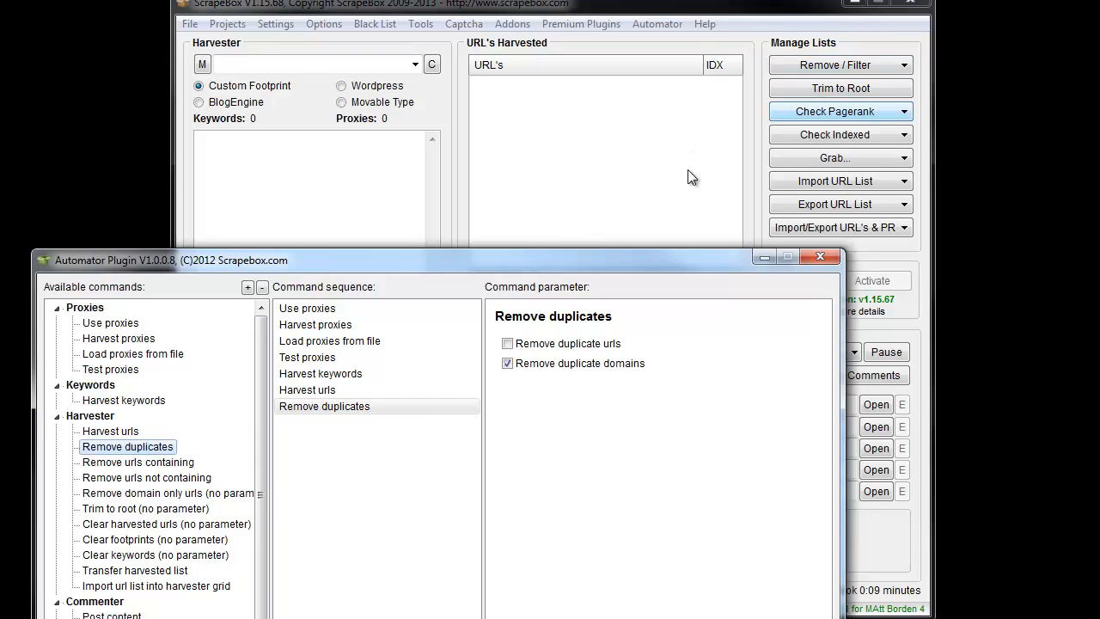
left_click_drag(549, 252, 685, 33)
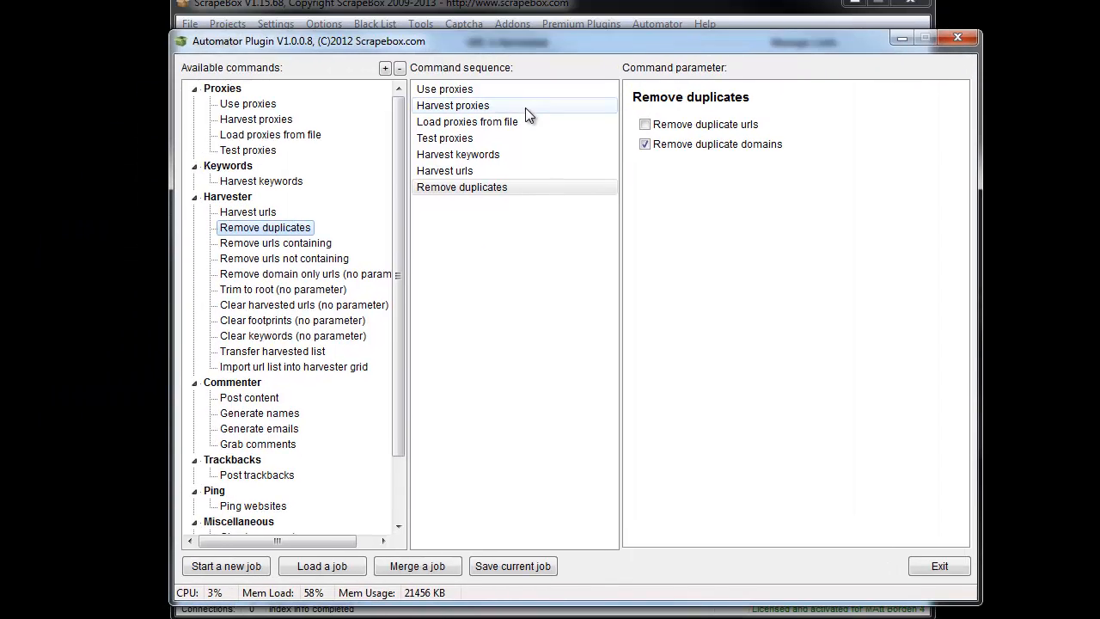
double_click(327, 243)
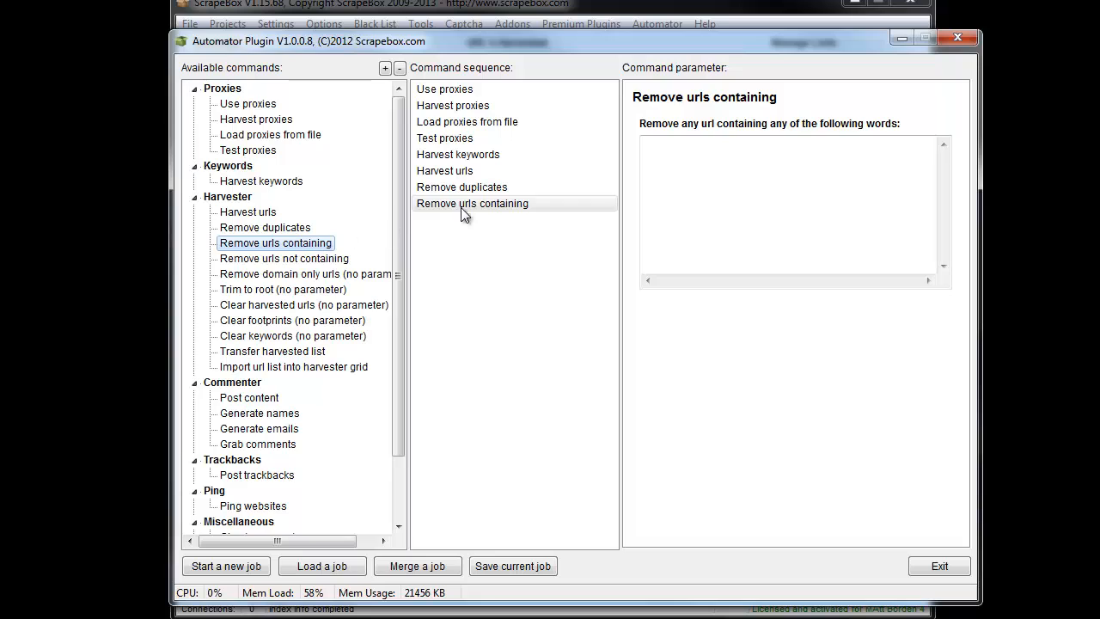
left_click(736, 188)
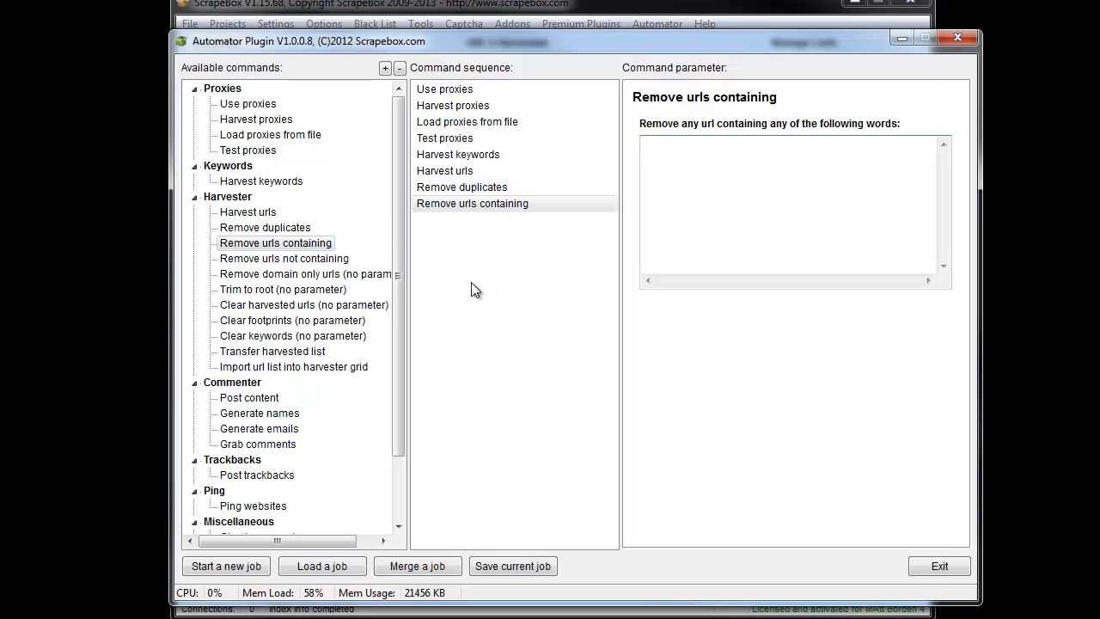
- Add the Remove urls not containing and Remove domain only urls commands to the end of the sequence
double_click(299, 259)
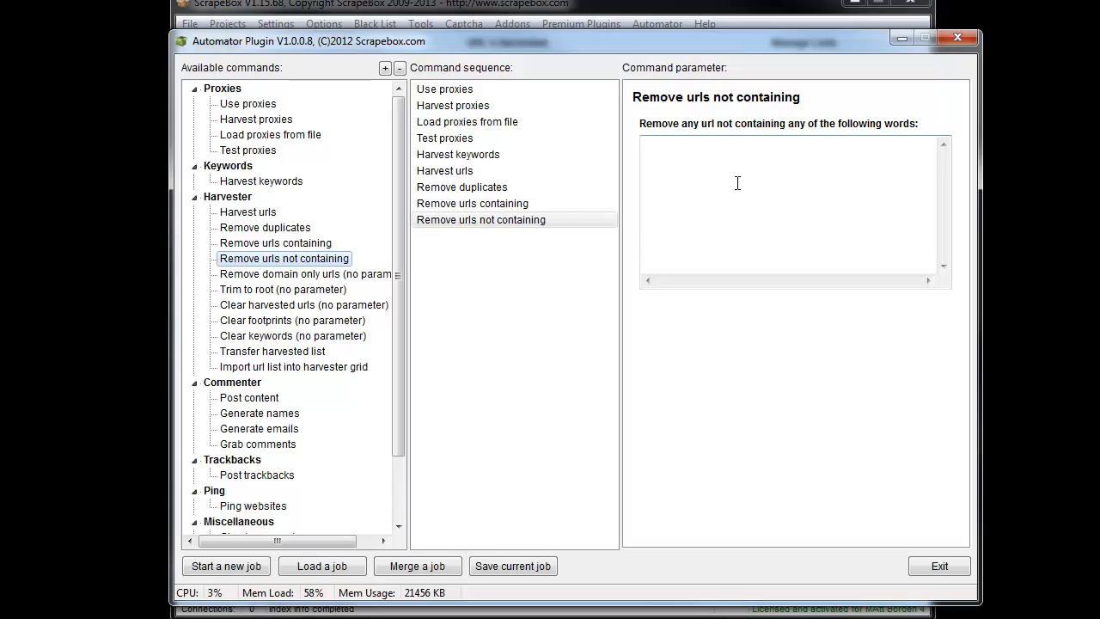
double_click(363, 279)
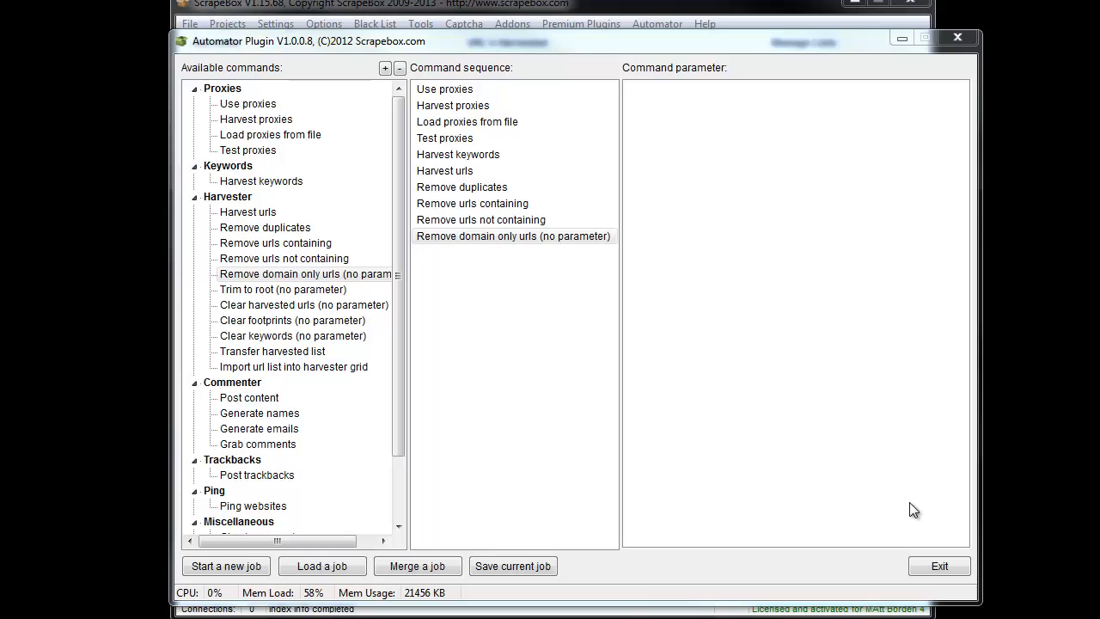
- Review the Trim to root, Clear harvested urls and Clear keywords commands against the harvester and keyword areas of the main ScrapeBox window
left_click(302, 291)
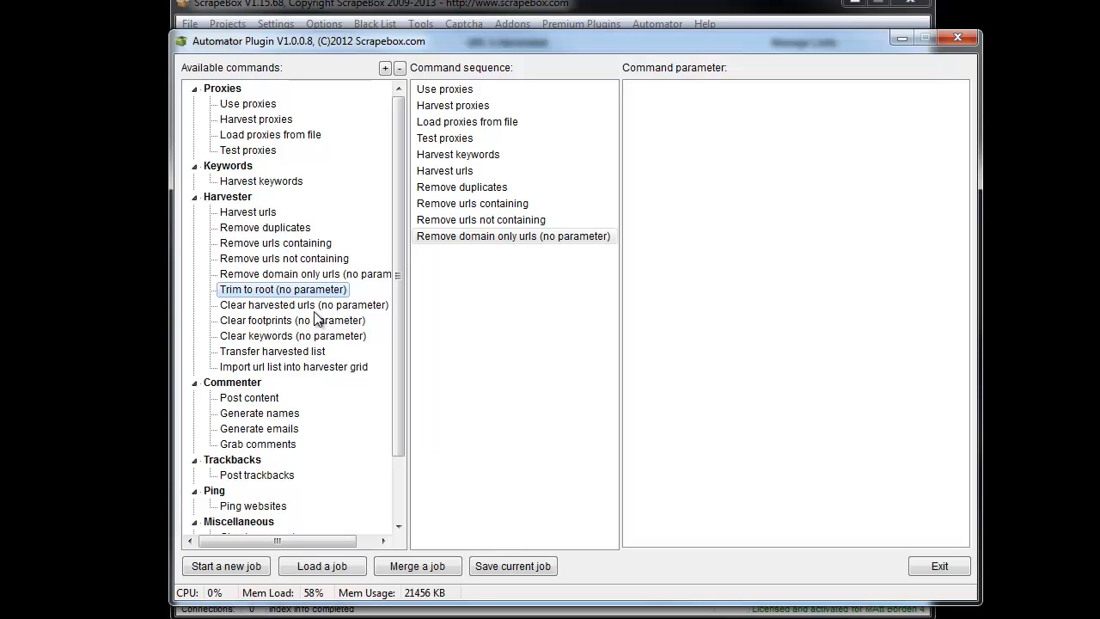
left_click(315, 306)
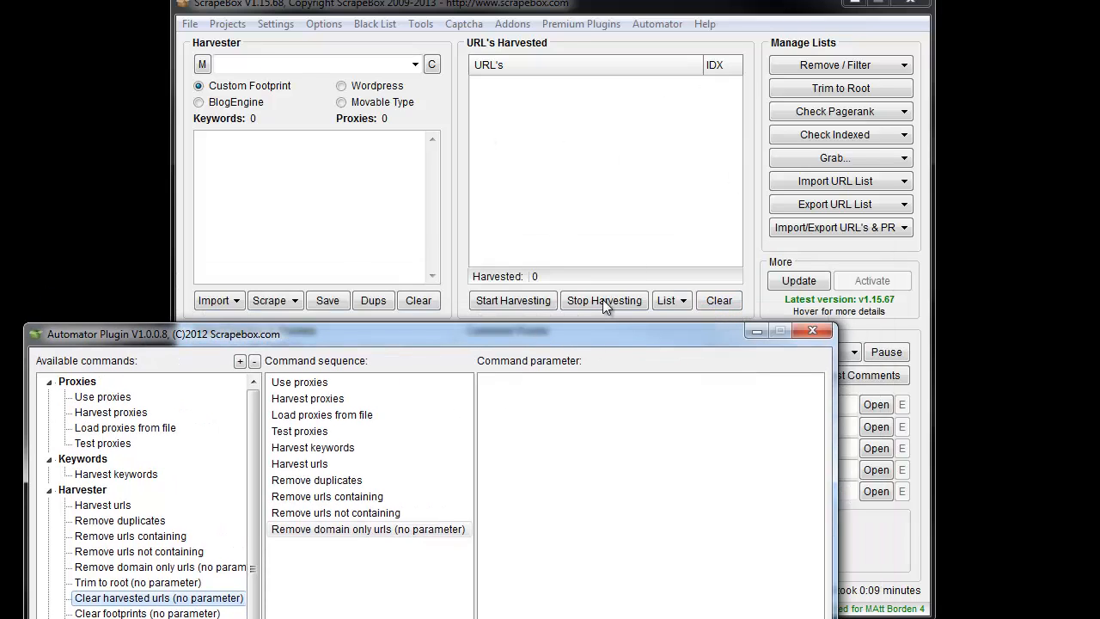
left_click_drag(560, 342, 736, 34)
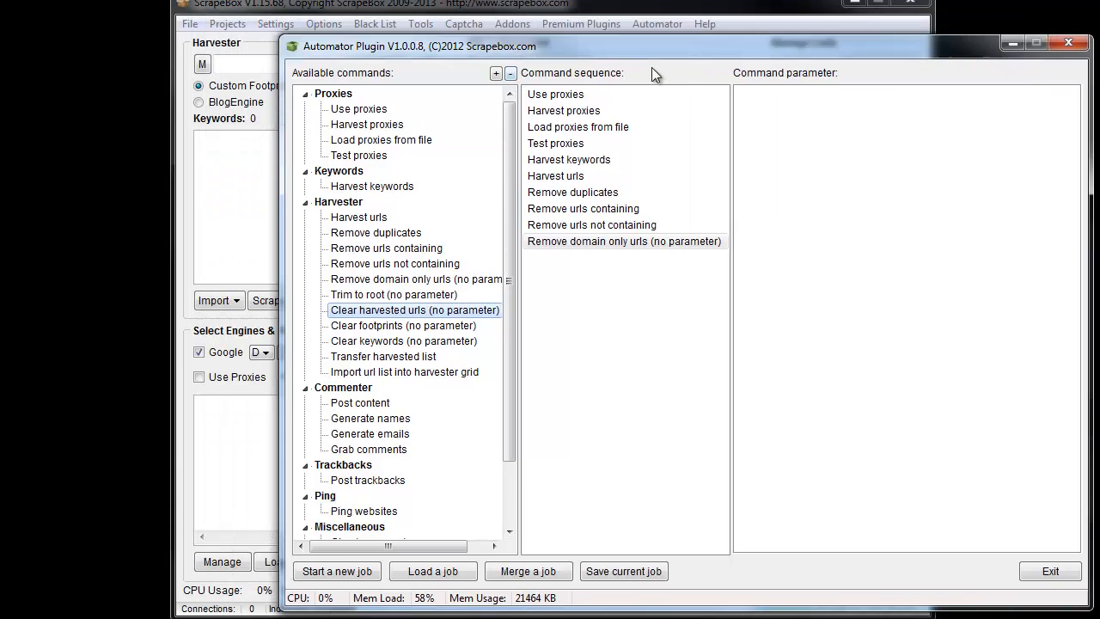
left_click_drag(440, 29, 676, 107)
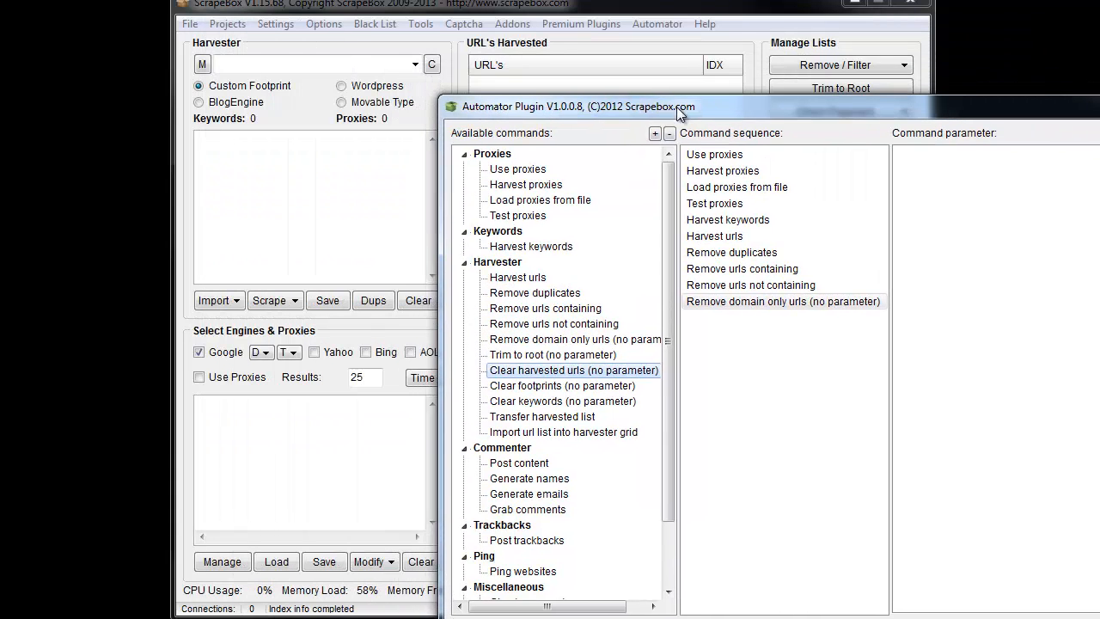
left_click_drag(591, 119, 468, 47)
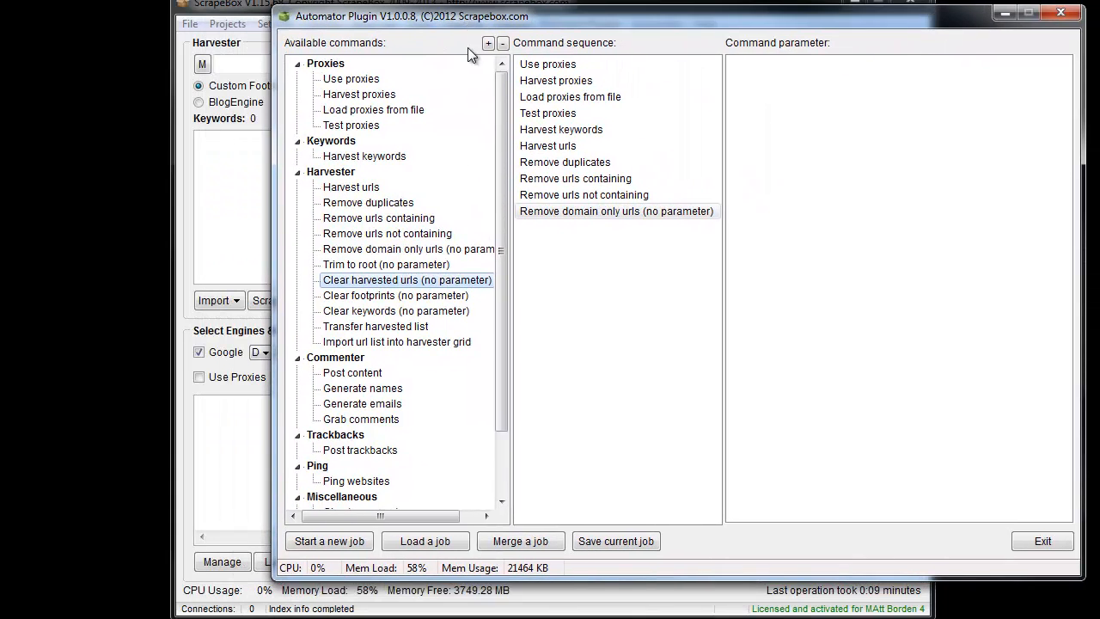
left_click(396, 311)
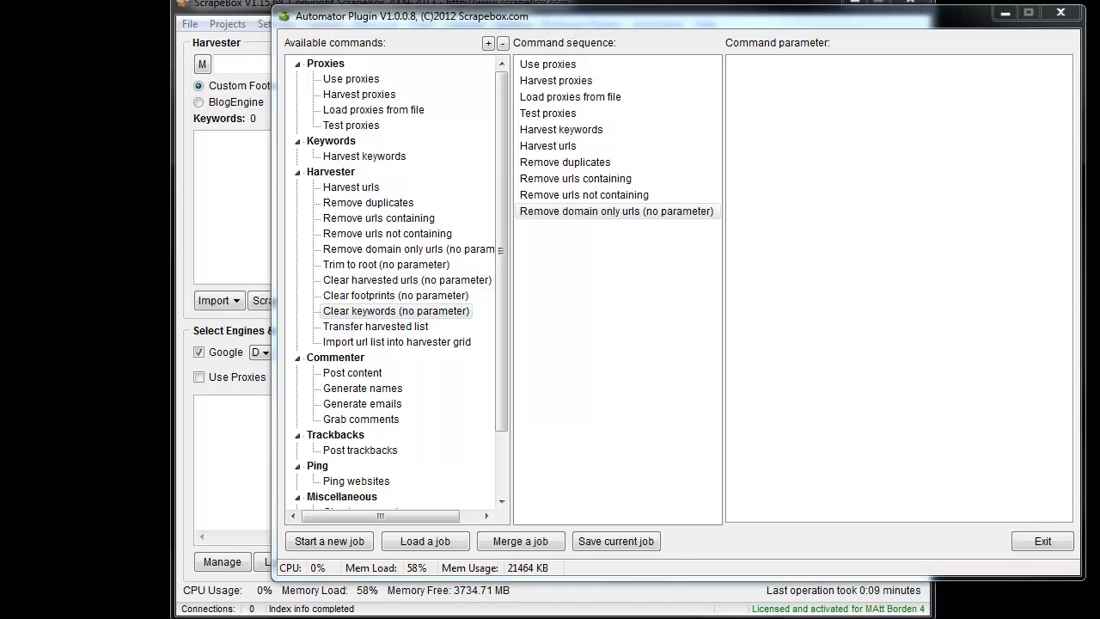
left_click(246, 214)
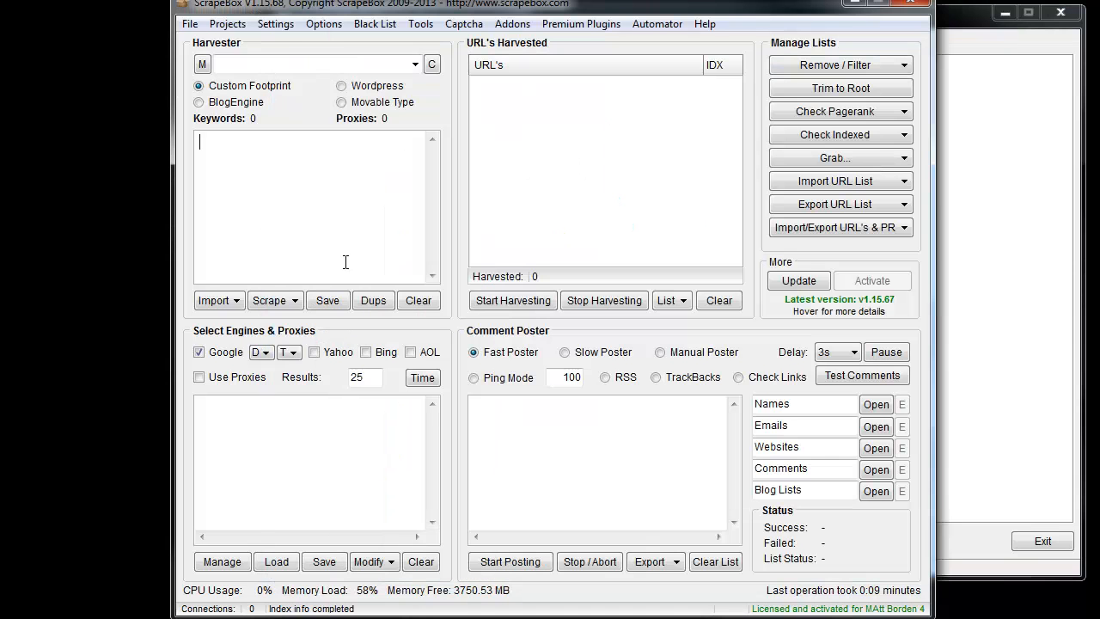
left_click(973, 251)
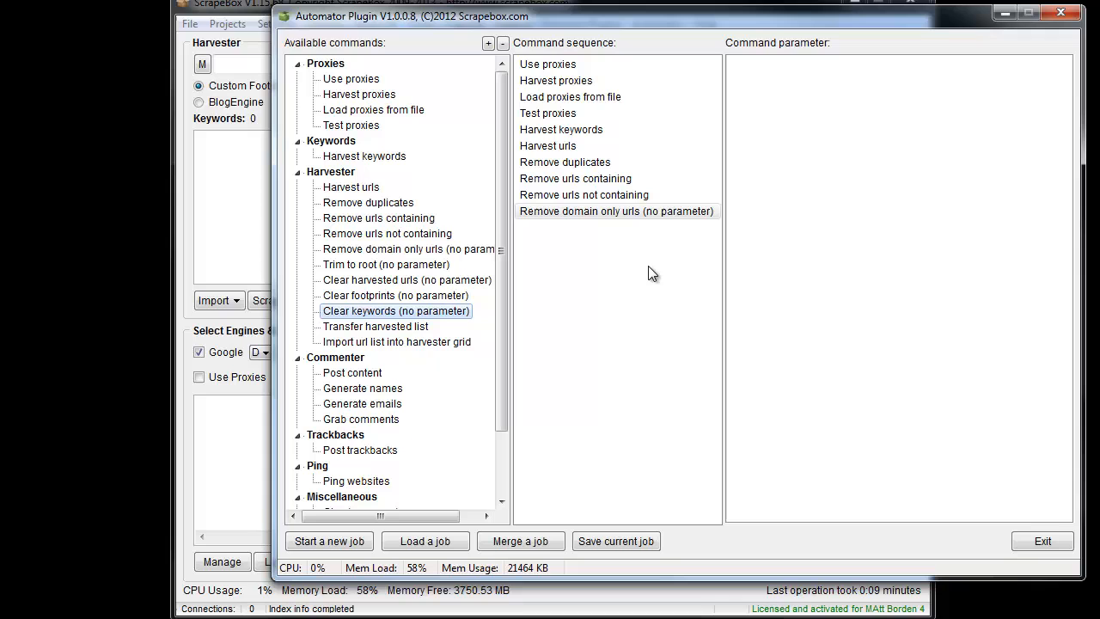
- Add the Transfer harvested list command and compare its parameters with the list transfer options in the main ScrapeBox window
double_click(418, 330)
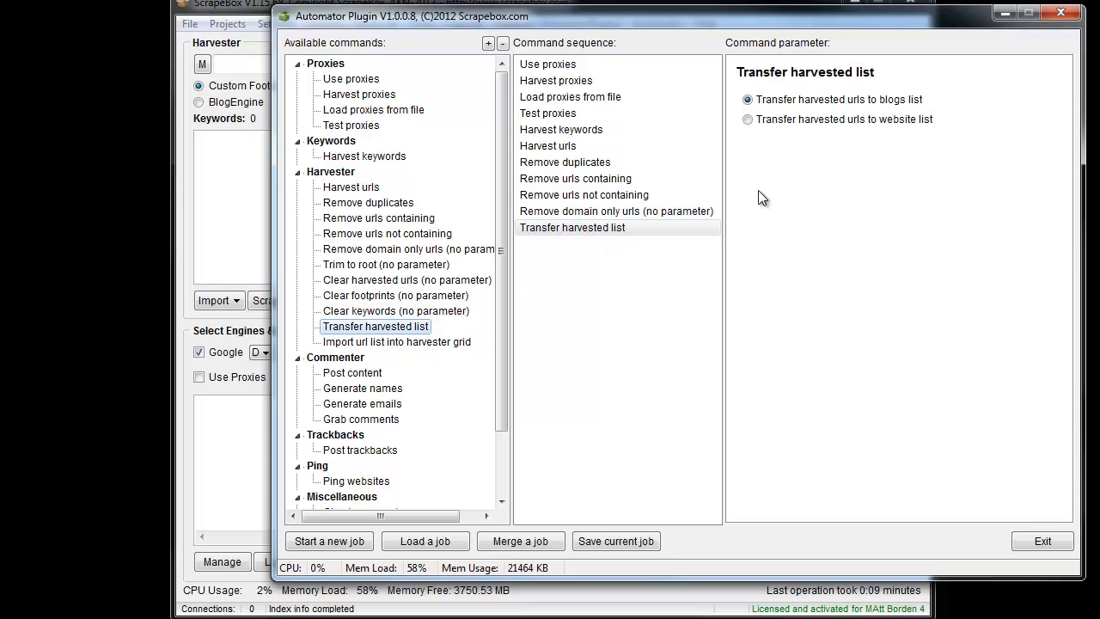
left_click_drag(821, 15, 643, 269)
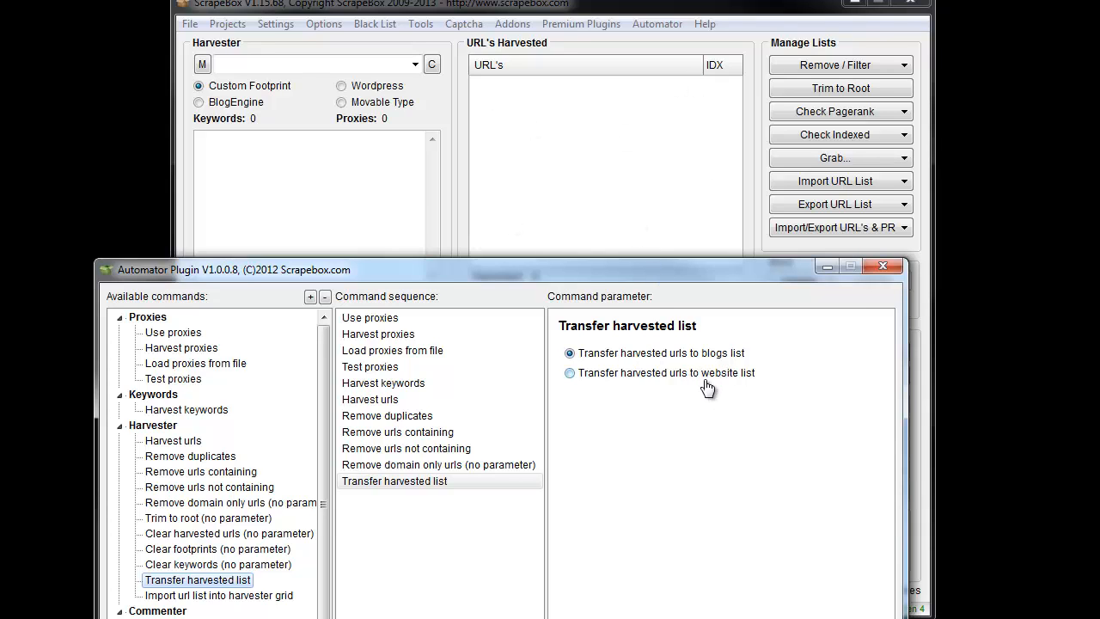
left_click(654, 223)
left_click(671, 300)
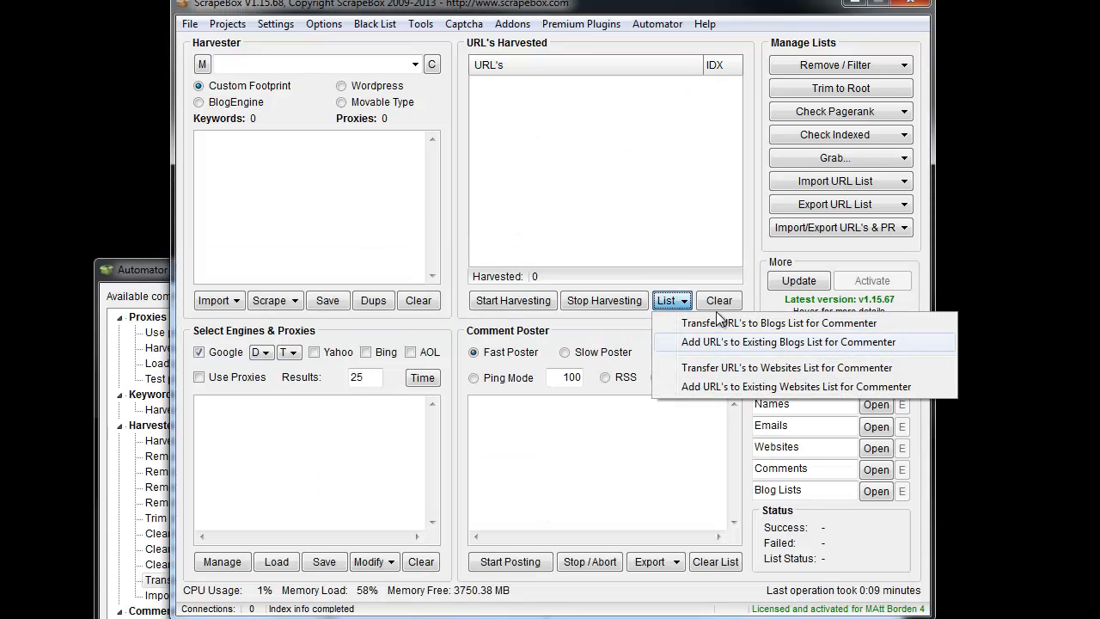
left_click(155, 271)
left_click_drag(215, 273, 229, 3)
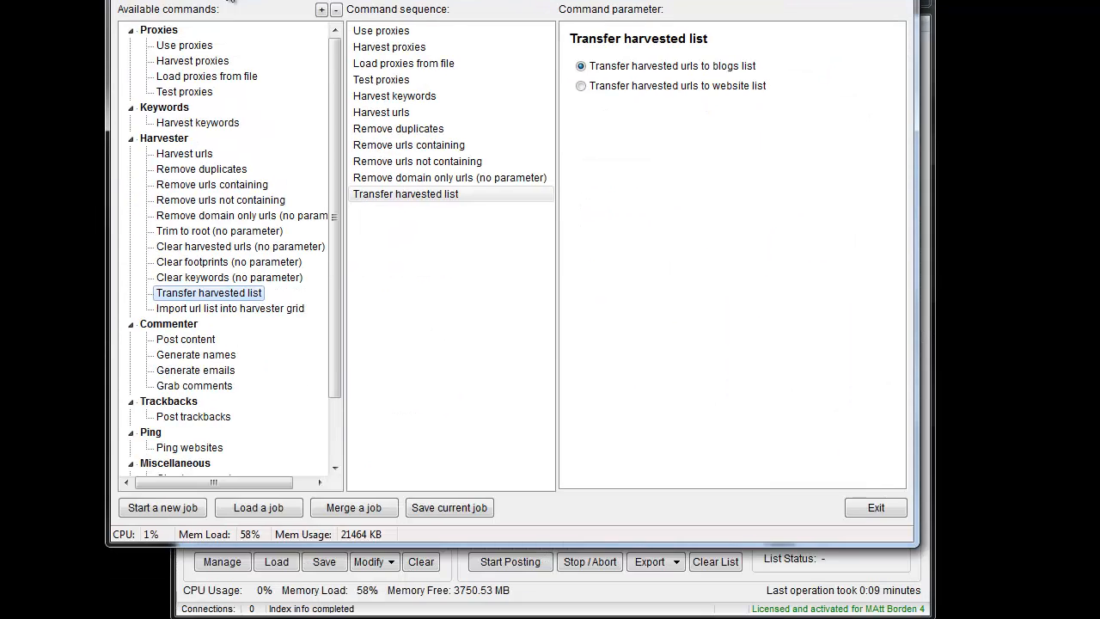
- Add the Import url list into harvester grid command to the end of the sequence
left_click(233, 308)
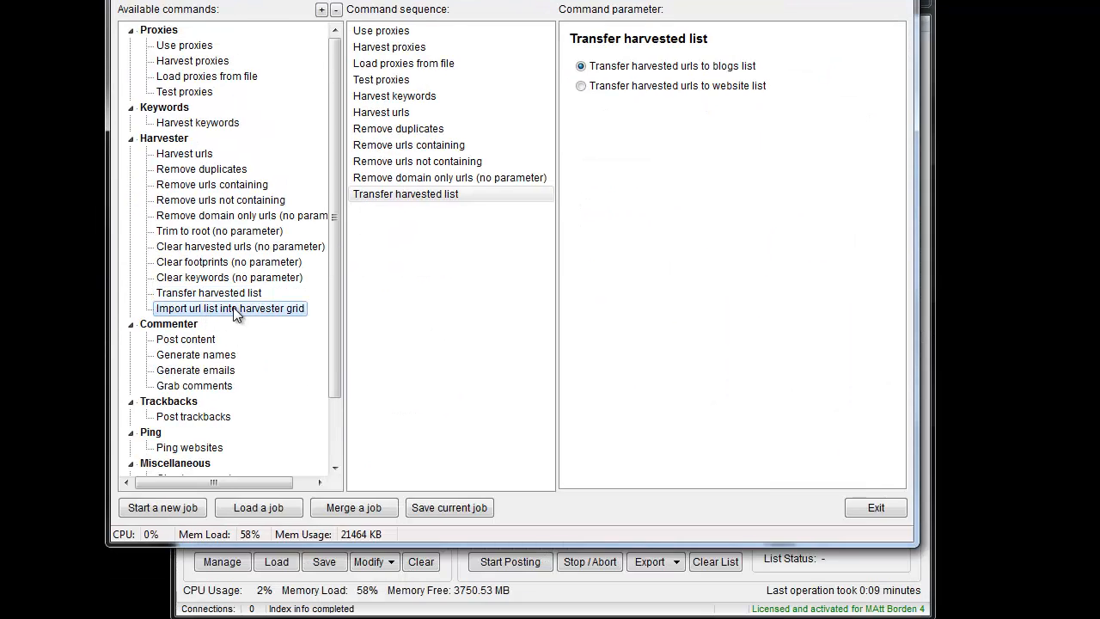
double_click(234, 308)
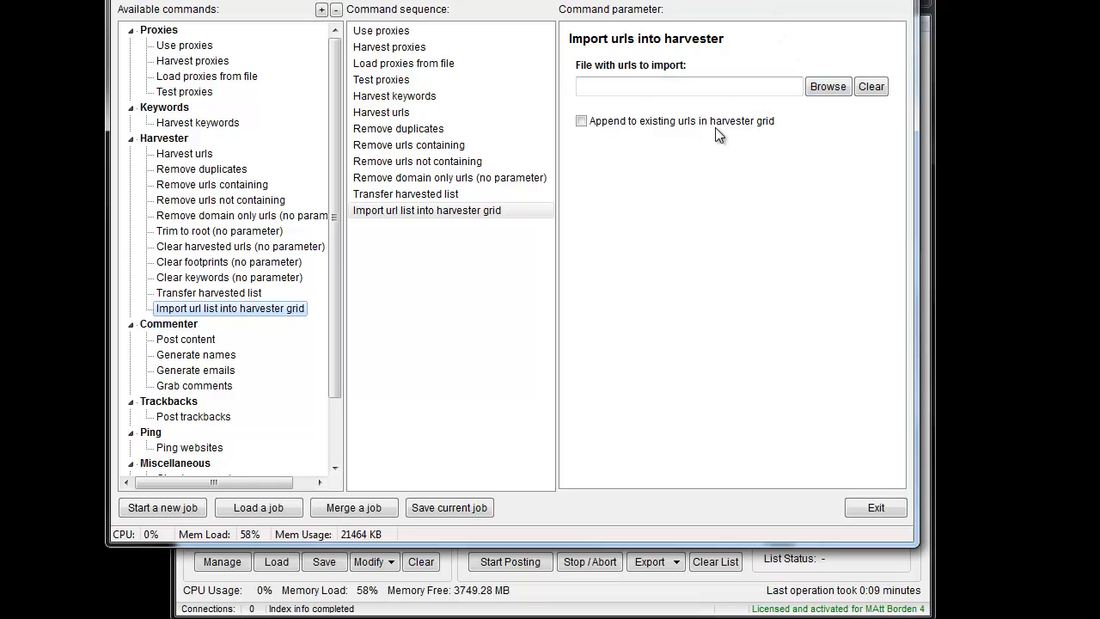
left_click_drag(748, 0, 593, 278)
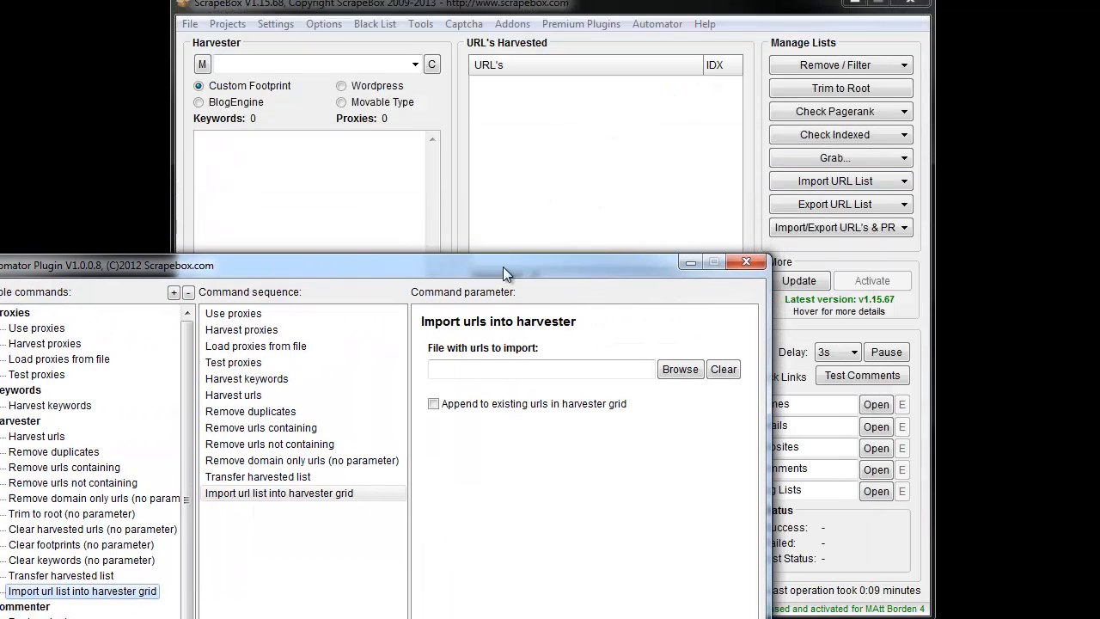
left_click_drag(502, 266, 715, 11)
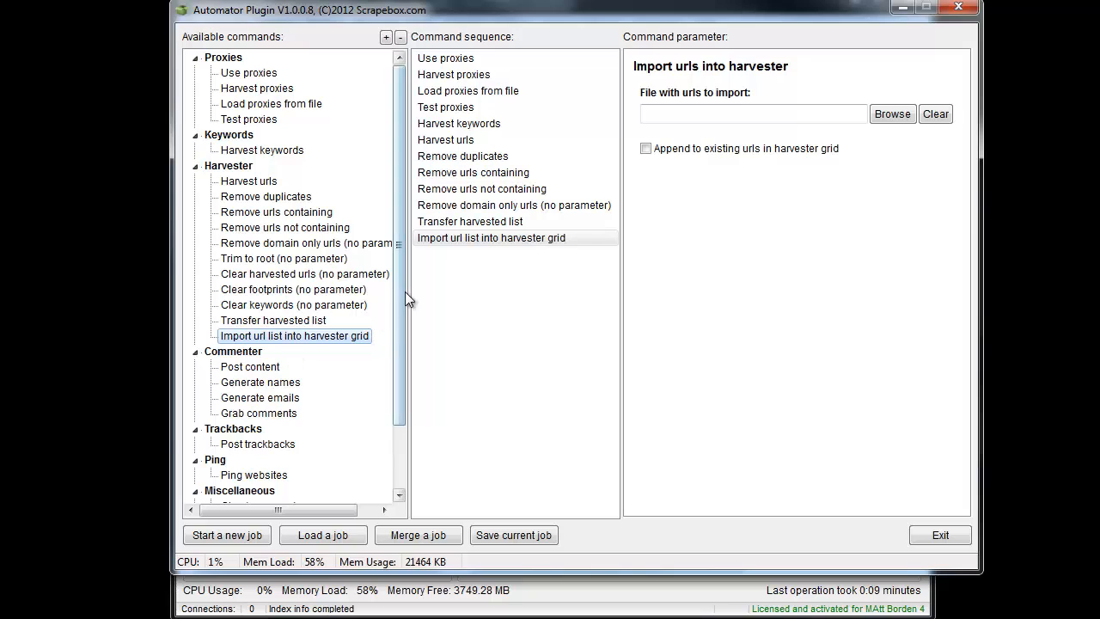
- Add the Commenter's Post content command and compare its list parameters with the comment poster fields in the main window
left_click_drag(401, 296, 299, 409)
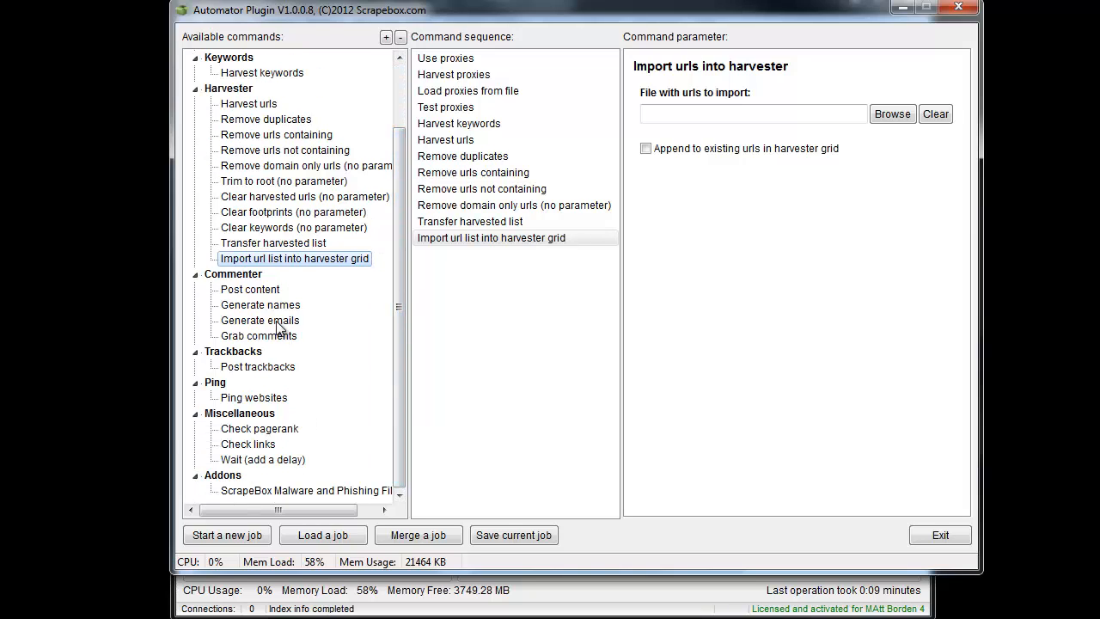
double_click(260, 292)
left_click(468, 256)
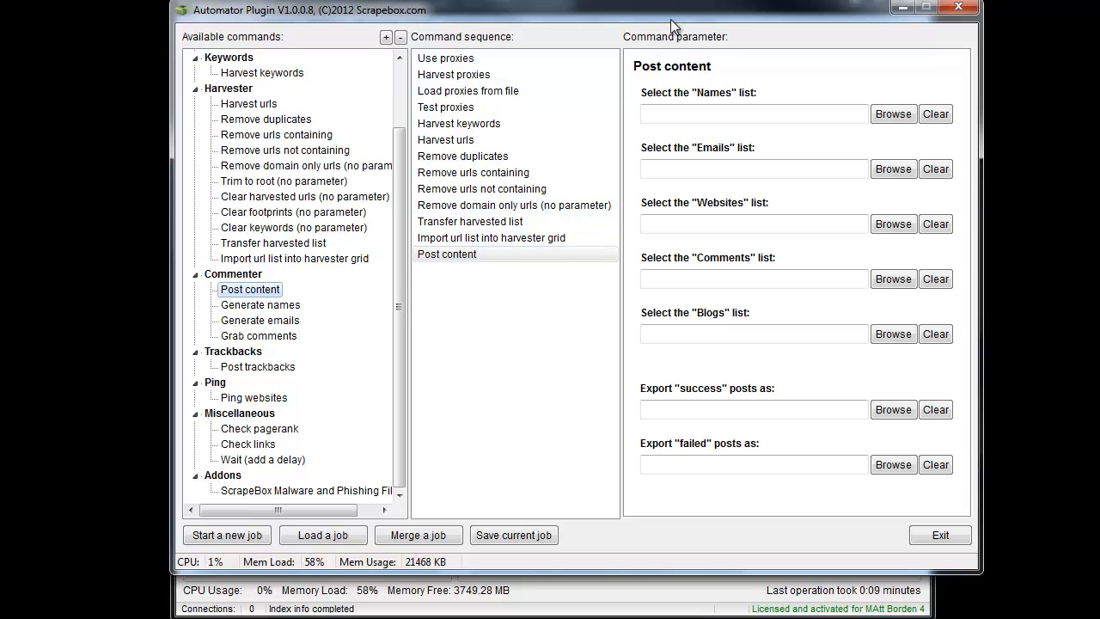
left_click_drag(671, 20, 301, 0)
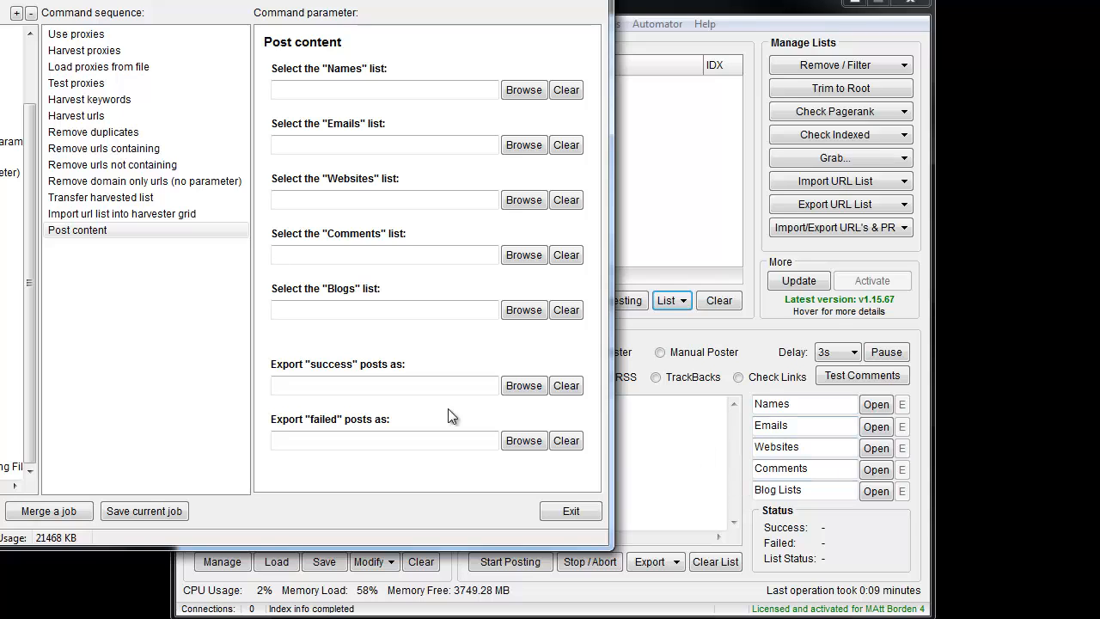
left_click(406, 387)
left_click_drag(319, 0, 629, 4)
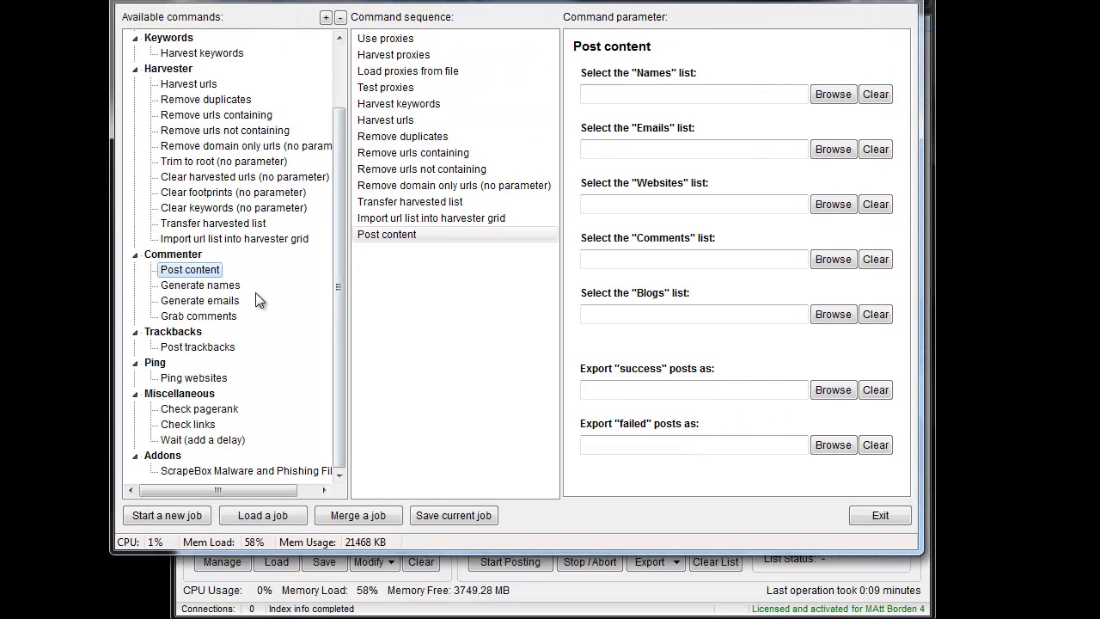
- Add the Generate names command and locate the matching name generator tool in the main ScrapeBox window
double_click(199, 286)
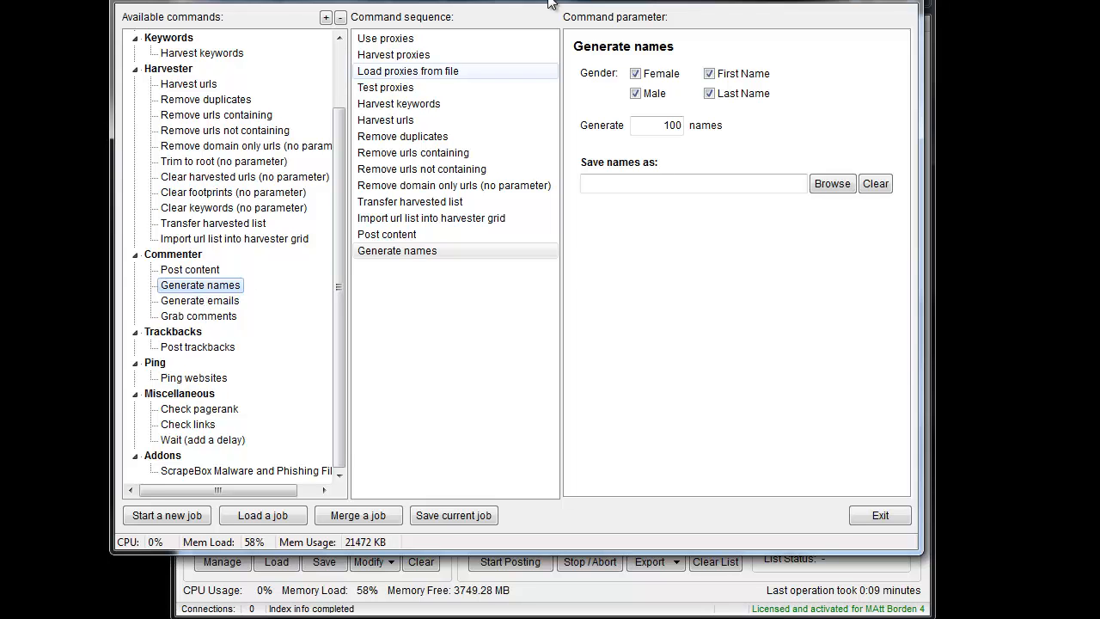
left_click_drag(550, 3, 506, 136)
left_click(420, 24)
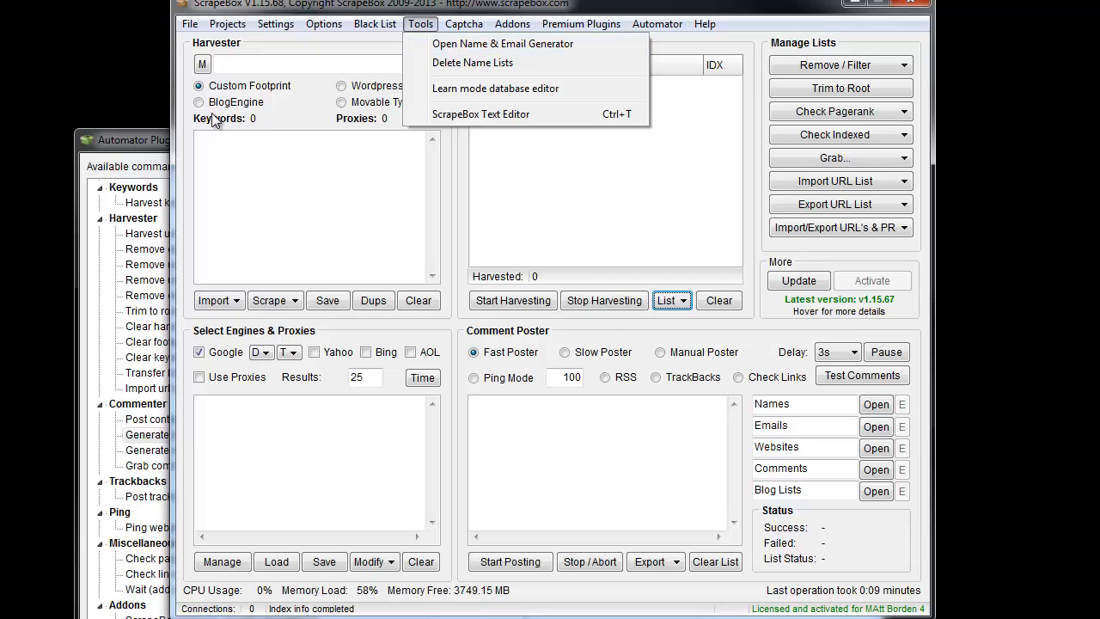
left_click_drag(162, 142, 243, 2)
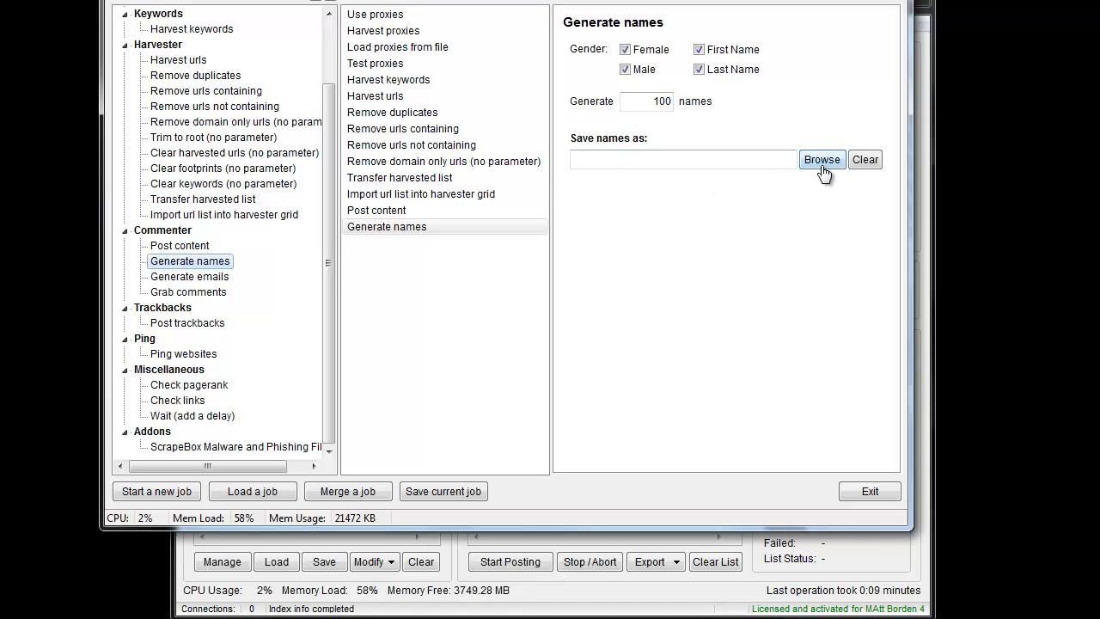
- Add the Generate emails command and set its email domain to gmail.com
left_click(197, 277)
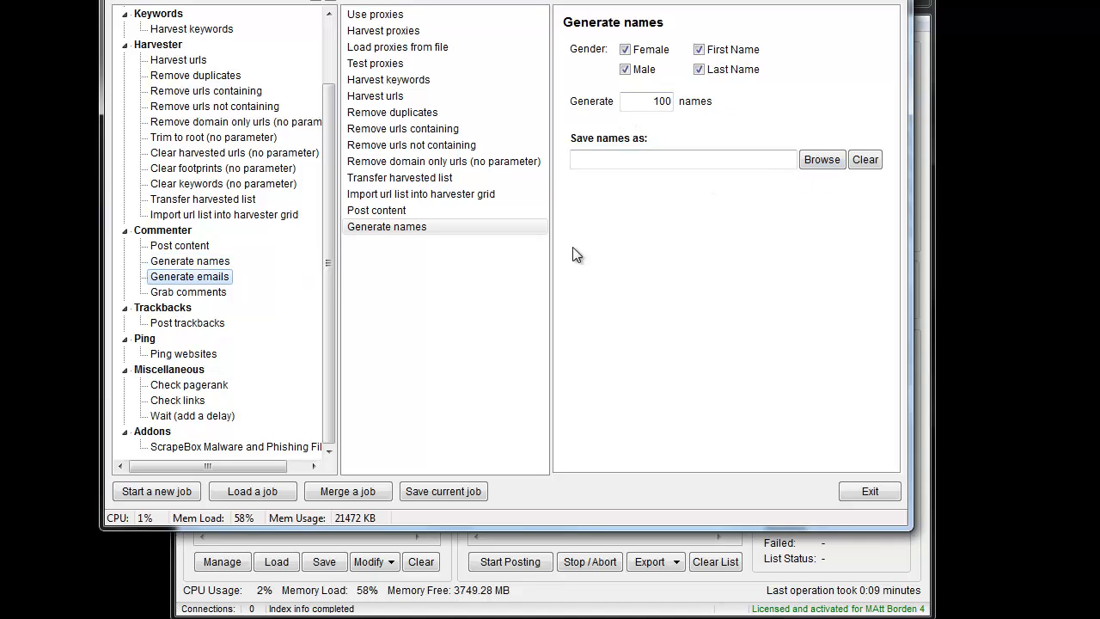
double_click(213, 278)
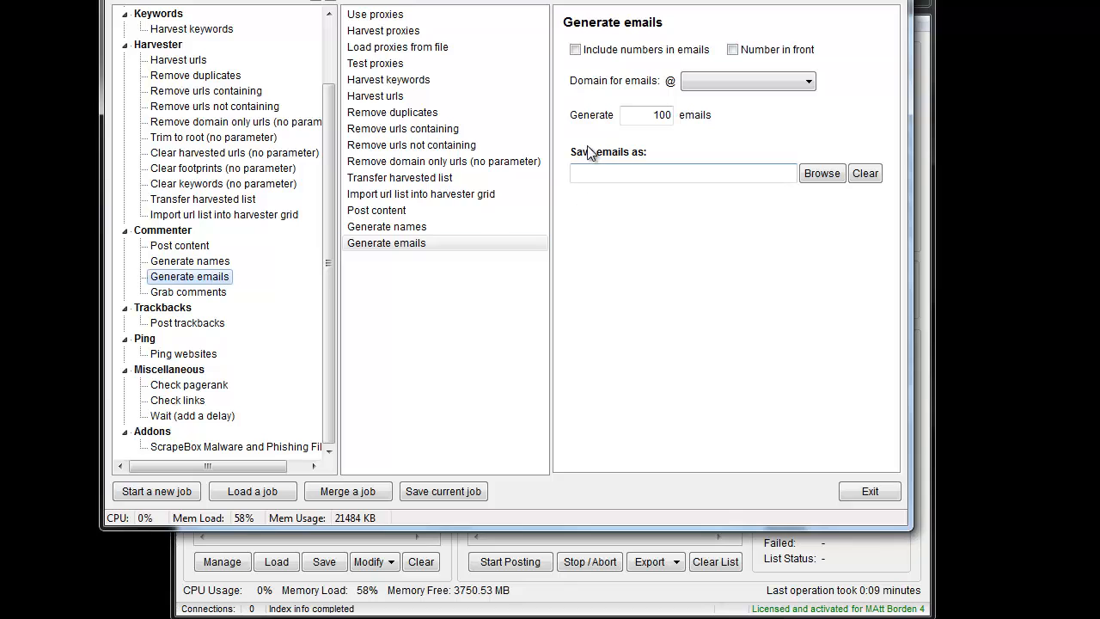
left_click(731, 80)
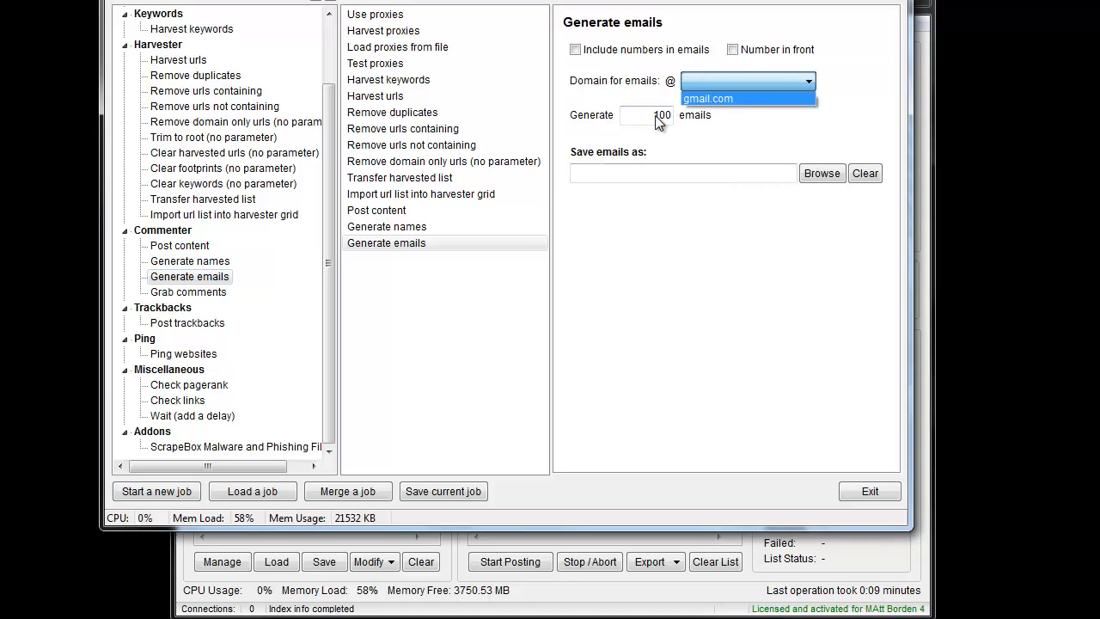
left_click(711, 102)
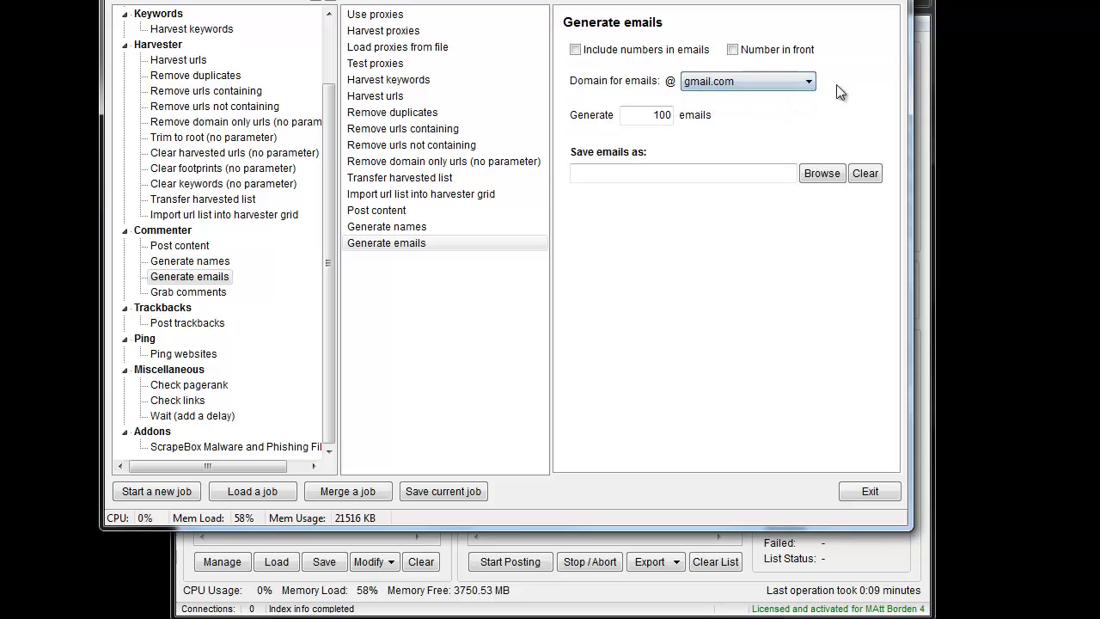
- Open the Name & Email Generator in the main ScrapeBox window to compare its settings, and return to the Automator plugin
left_click(924, 84)
left_click(420, 24)
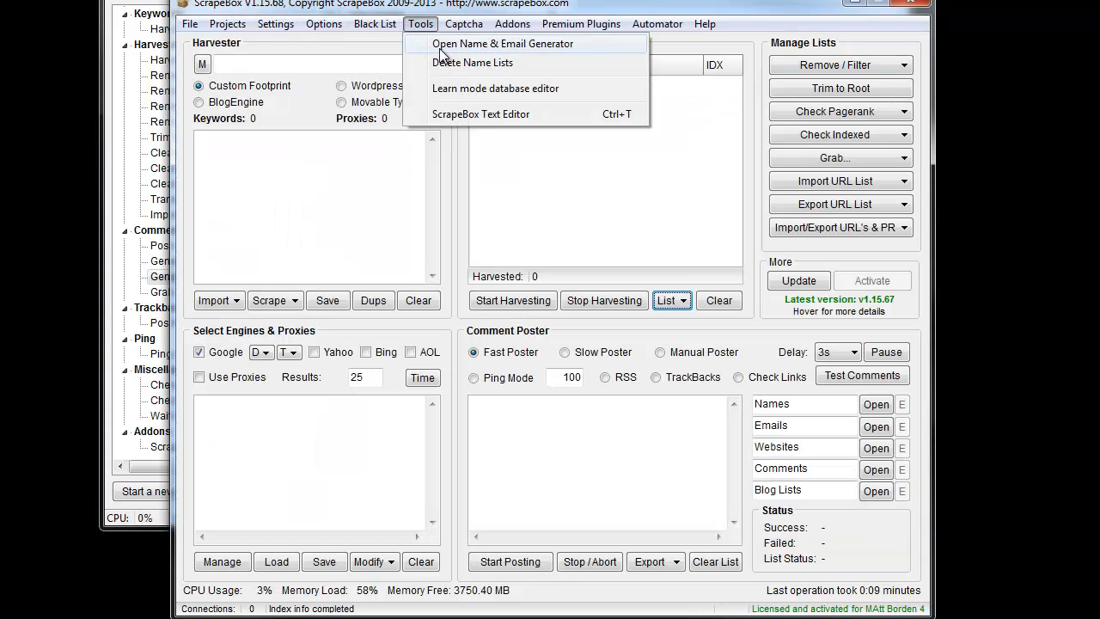
left_click(440, 47)
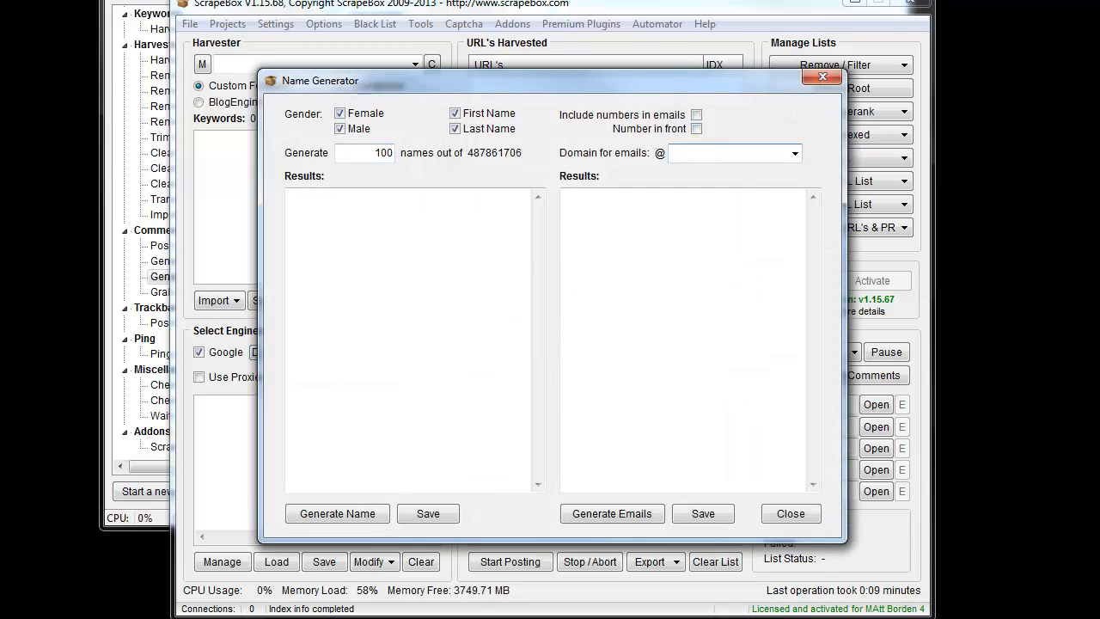
key("alt+Tab")
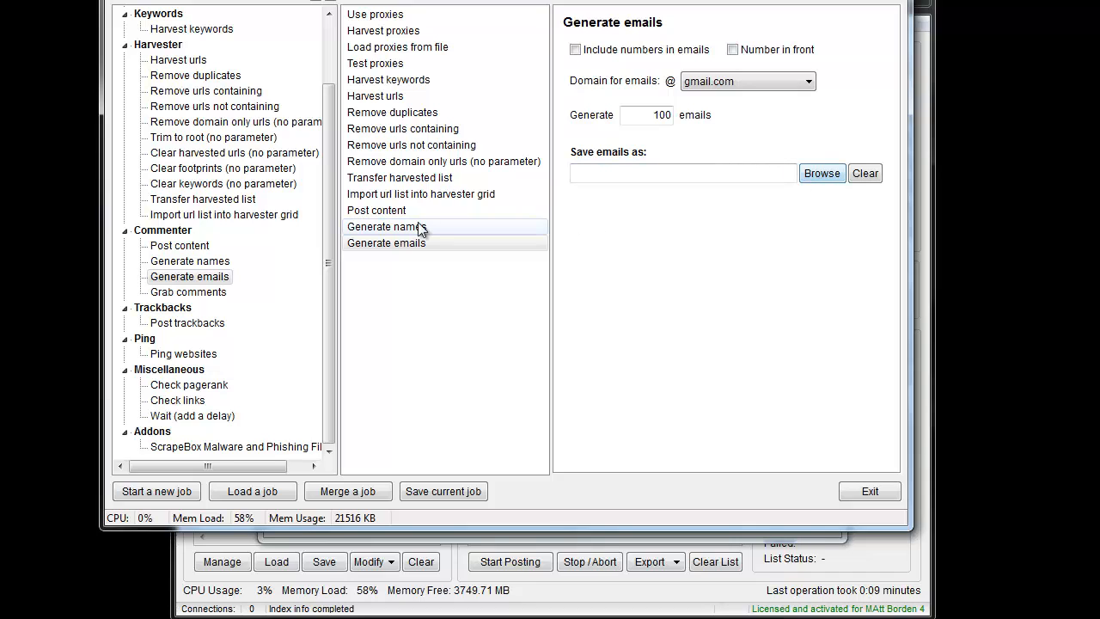
- Add the Grab comments command to the end of the command sequence
left_click(189, 292)
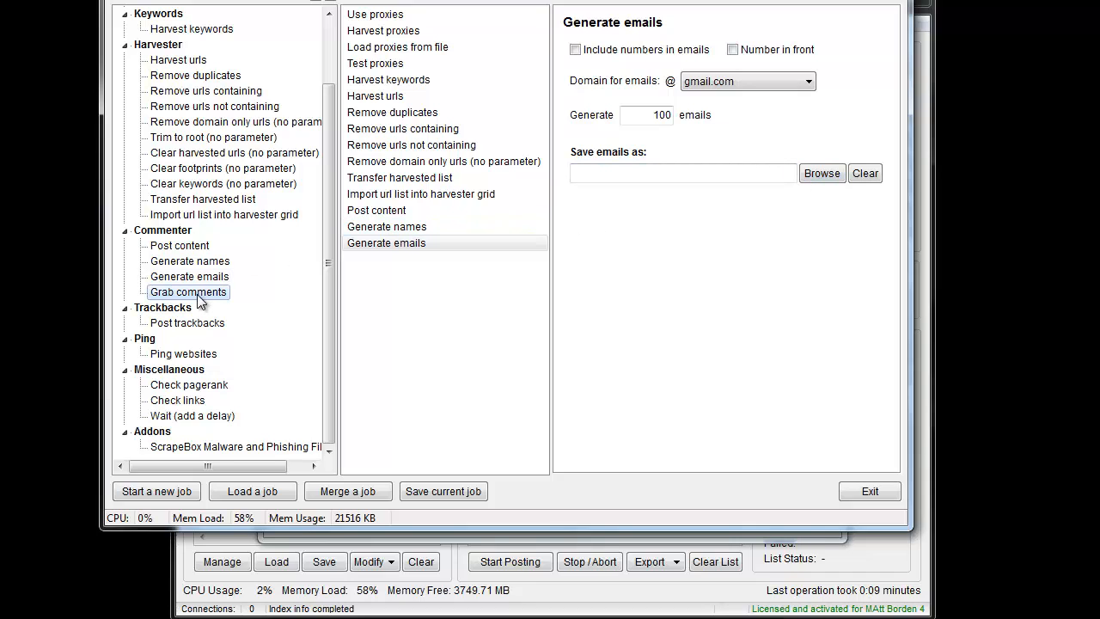
double_click(199, 298)
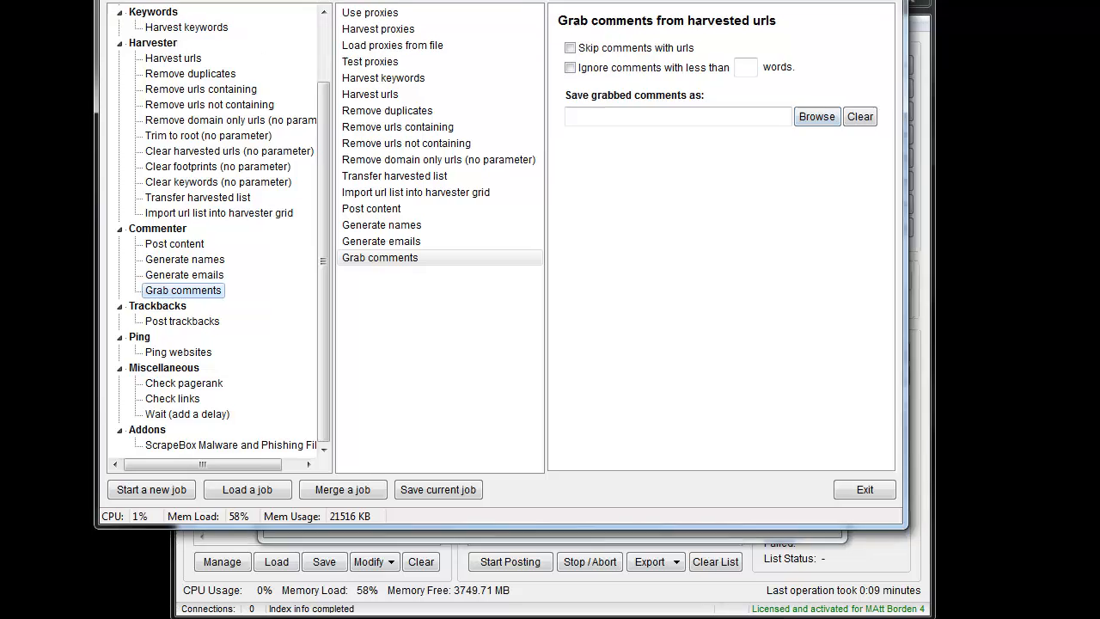
left_click_drag(788, 5, 604, 6)
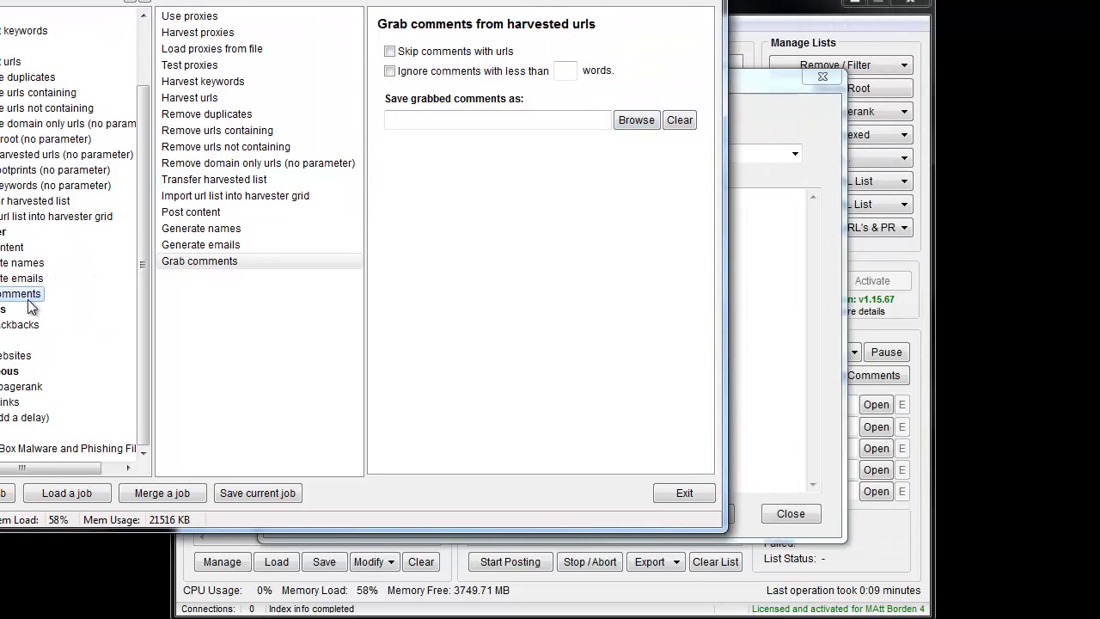
- Review the Post content parameters in the command sequence and add the Post trackbacks command
left_click(24, 248)
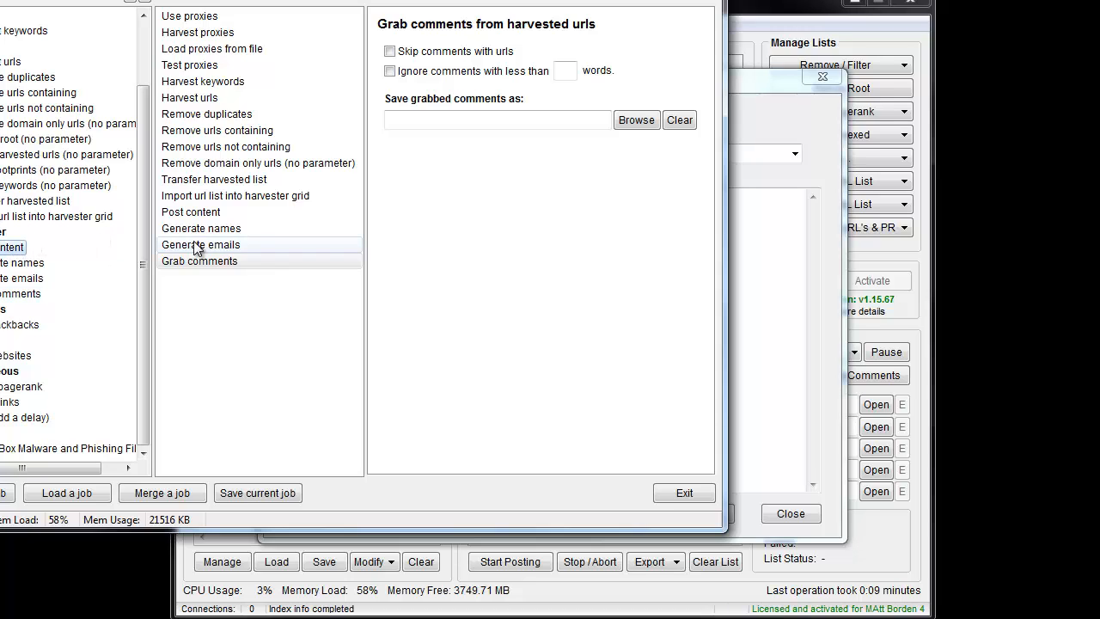
left_click(196, 212)
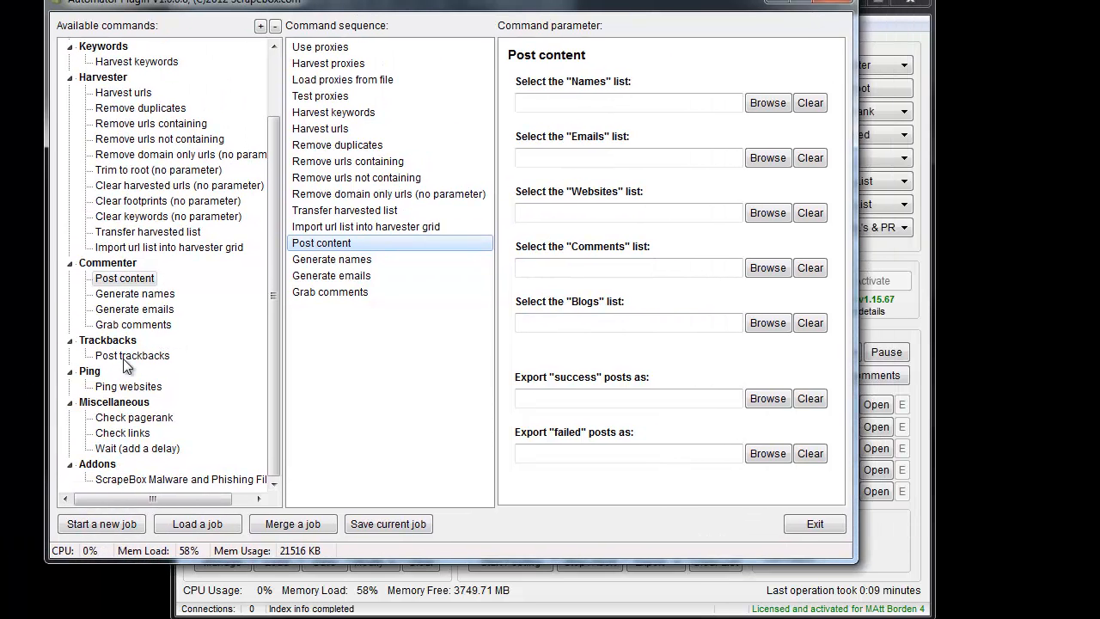
double_click(133, 356)
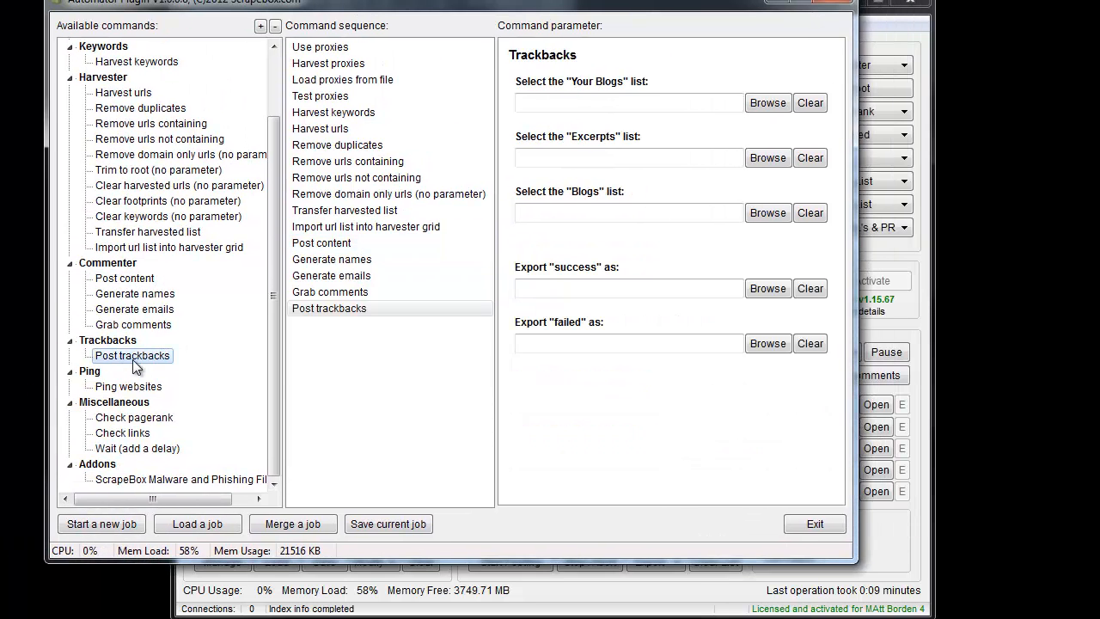
- Close the open dialog in the main ScrapeBox window, switch the Comment Poster to TrackBacks for comparison, and return to the Automator plugin
left_click_drag(674, 10, 584, 19)
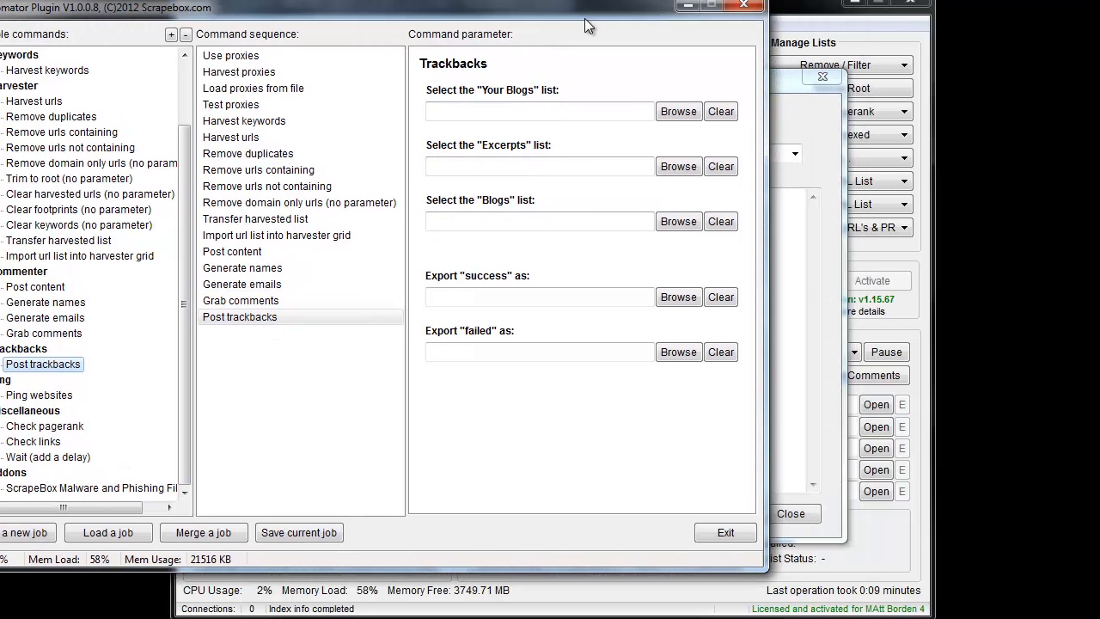
left_click(790, 513)
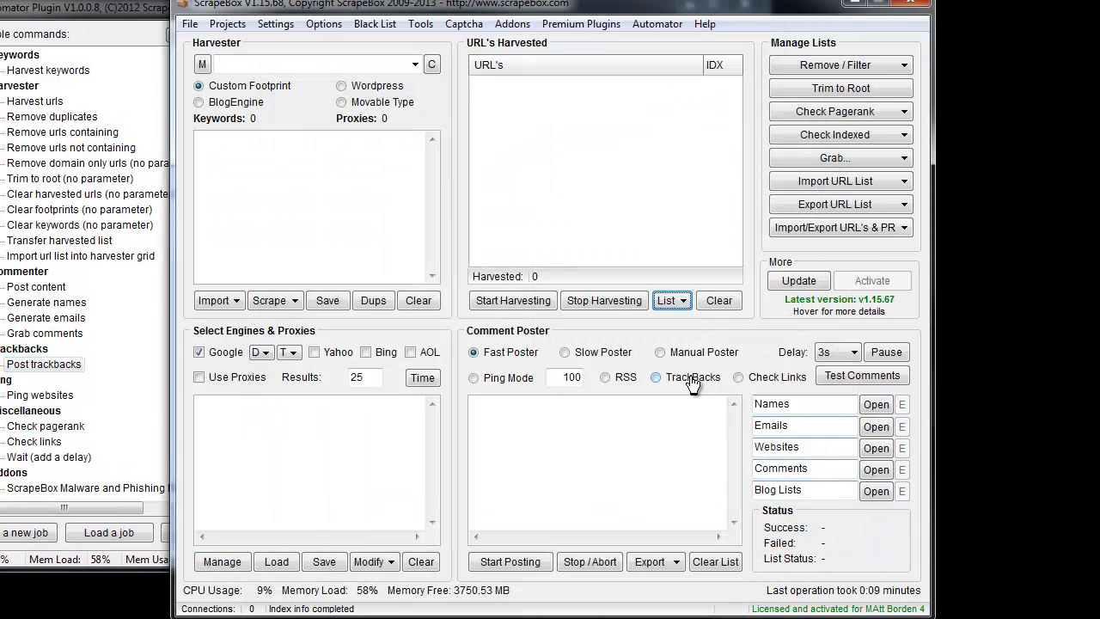
left_click(692, 383)
left_click(109, 310)
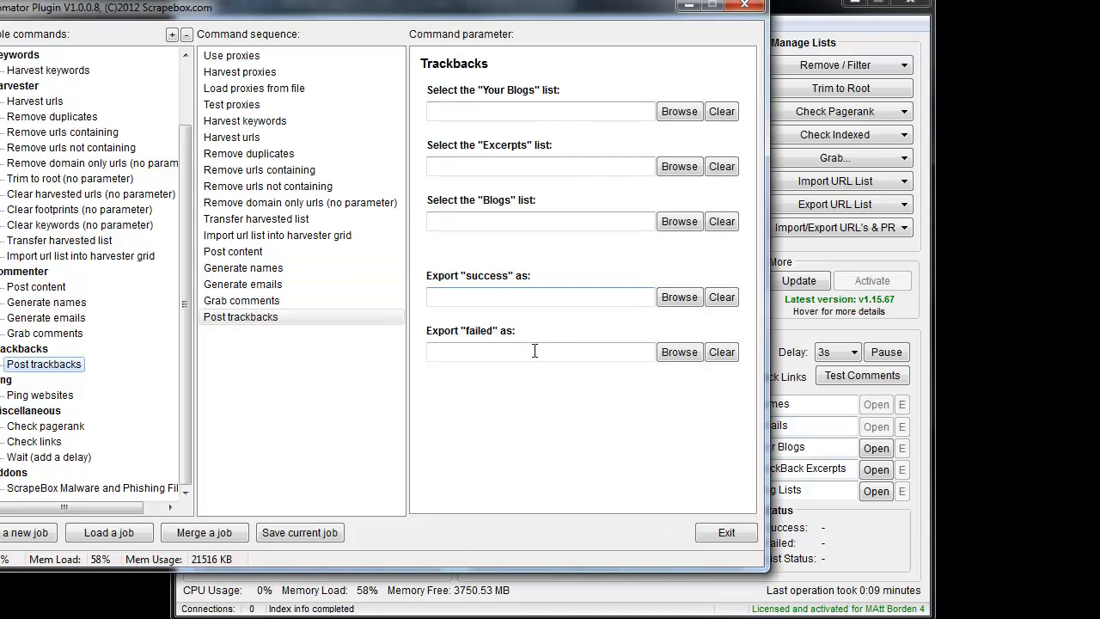
left_click_drag(217, 19, 375, 12)
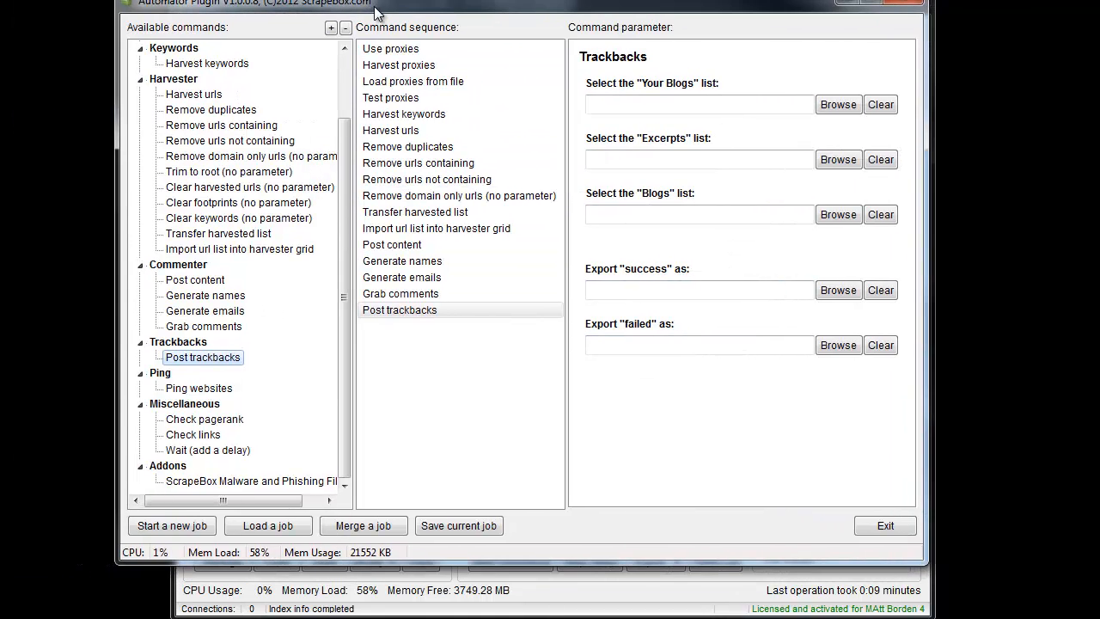
- Add the Ping websites command, switch the main window's Comment Poster to Ping Mode for comparison, and return to the Automator plugin
double_click(200, 390)
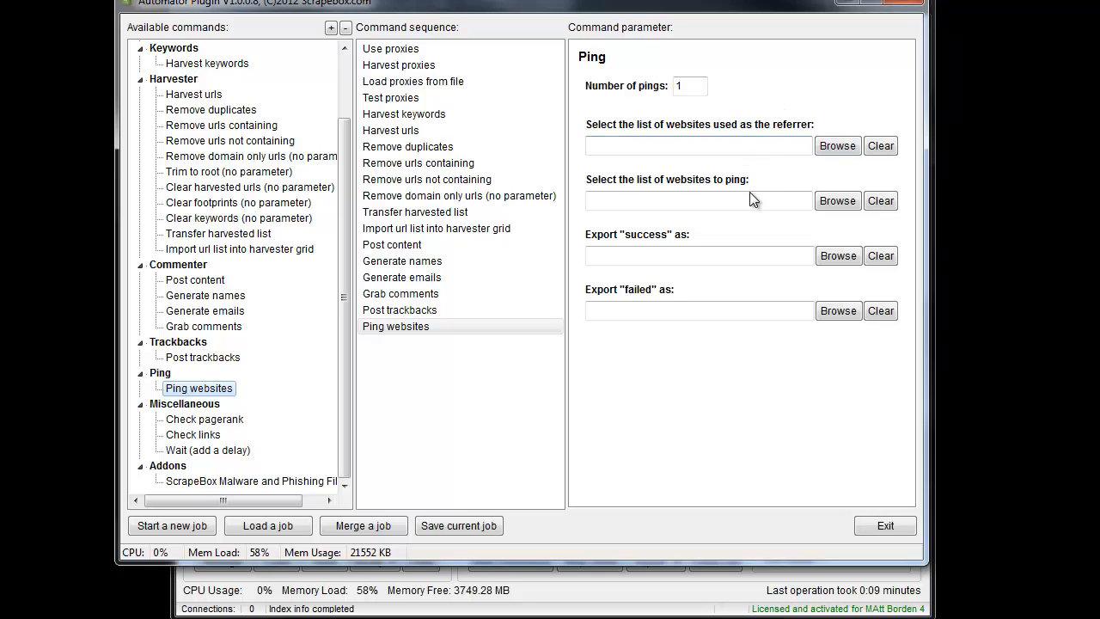
left_click_drag(747, 6, 465, 11)
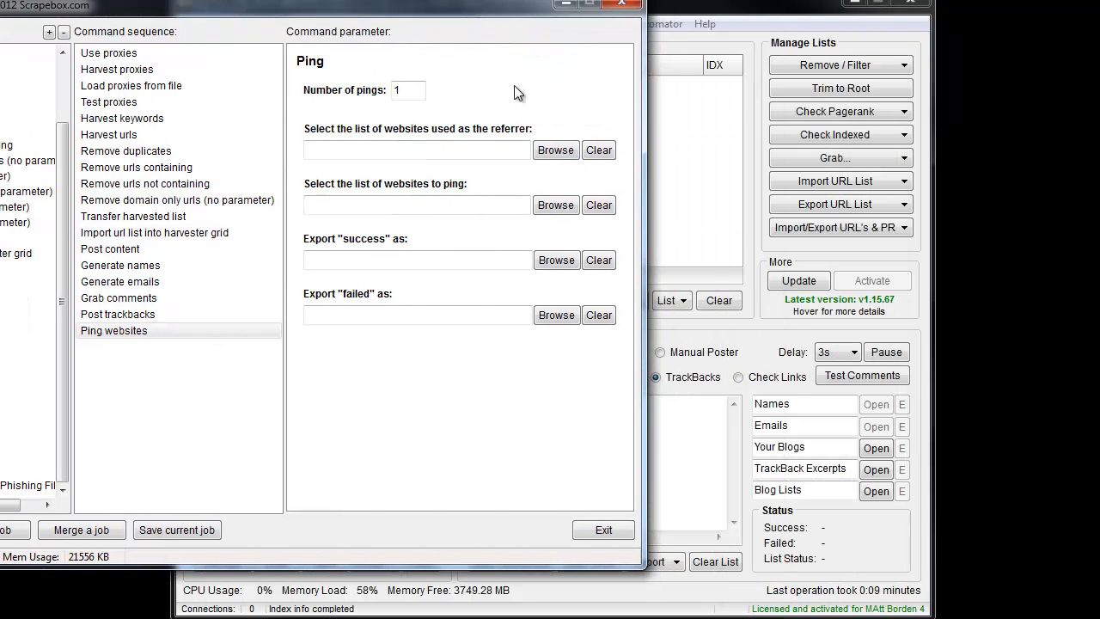
left_click(728, 361)
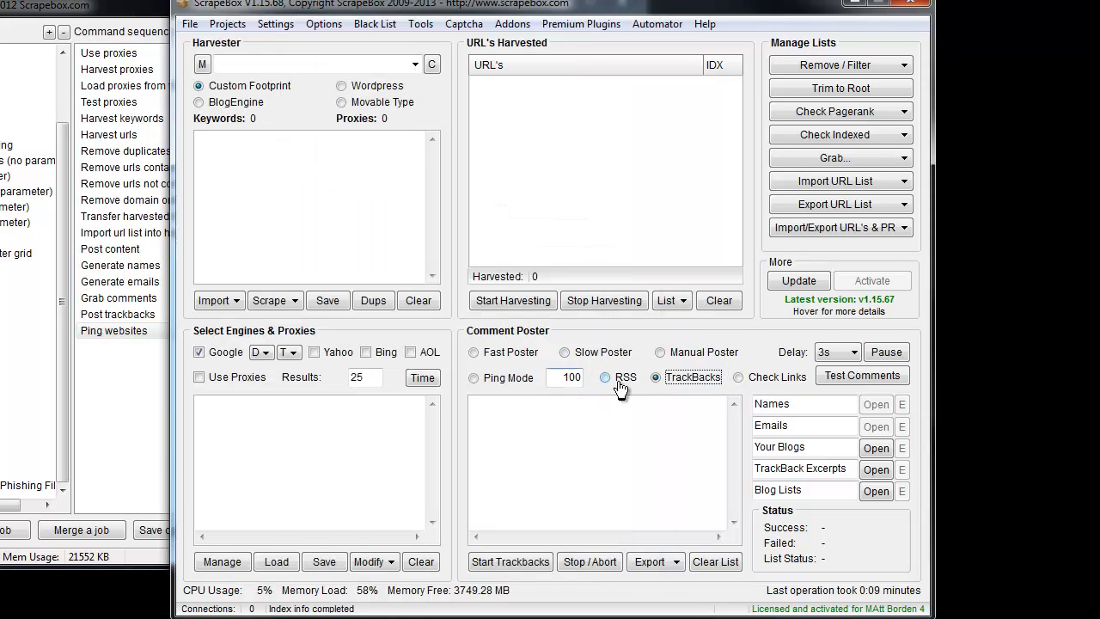
left_click(473, 377)
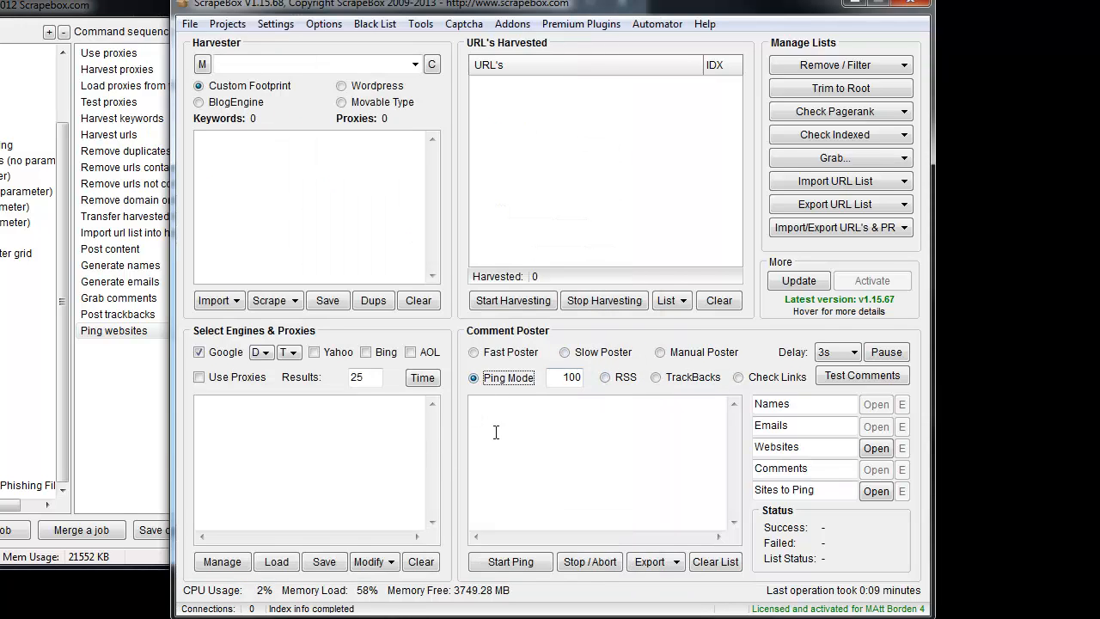
left_click(111, 400)
left_click_drag(184, 10, 433, 9)
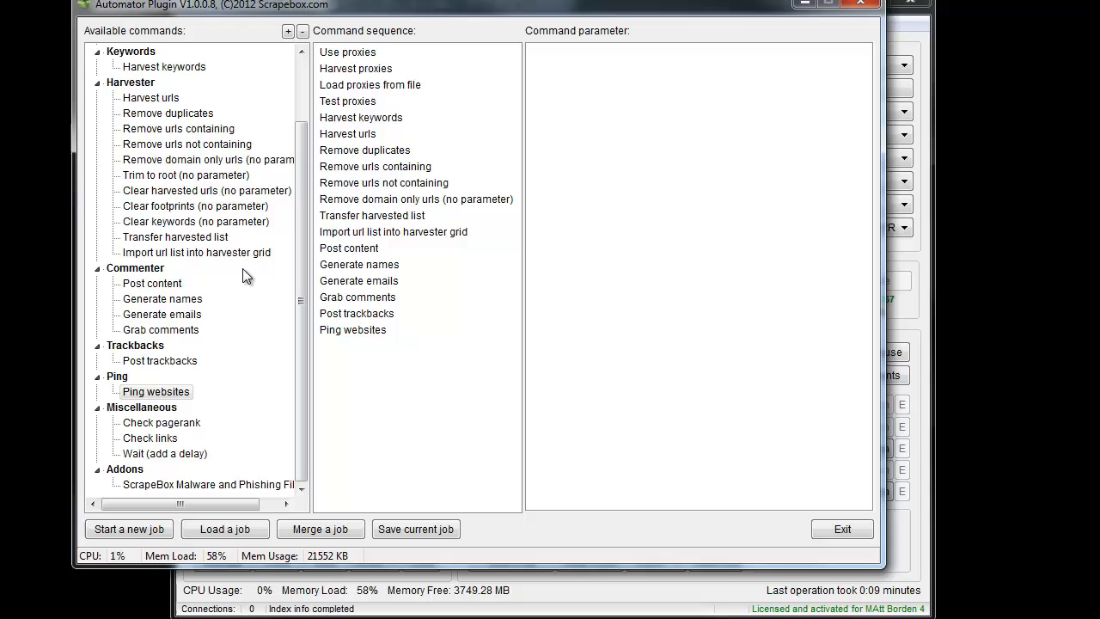
- Add the Check pagerank and Check links commands to the end of the command sequence
double_click(169, 422)
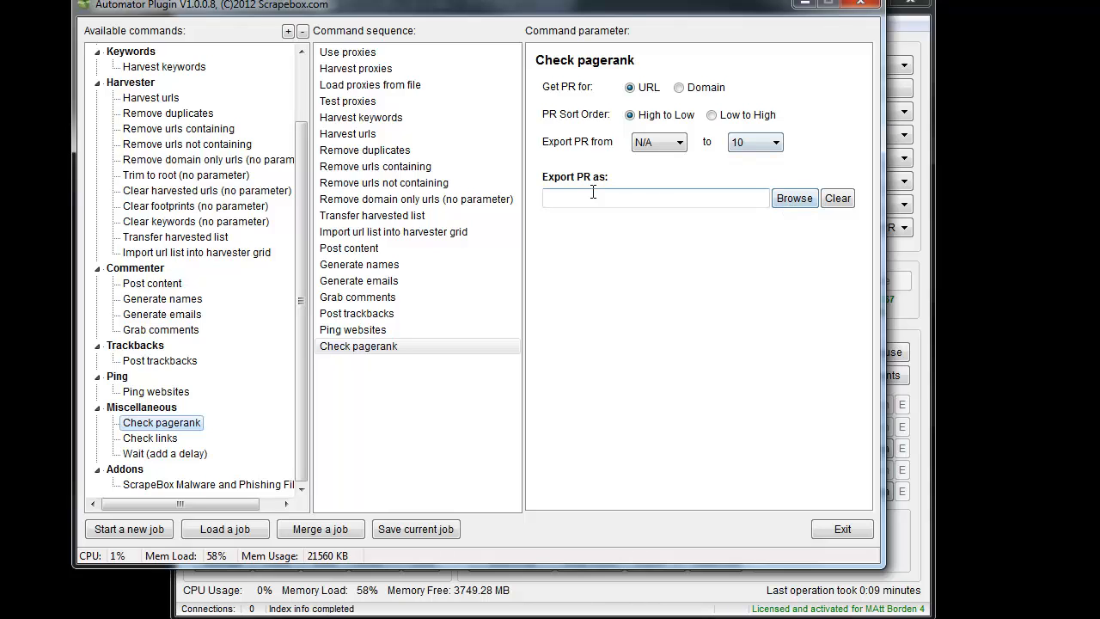
double_click(149, 437)
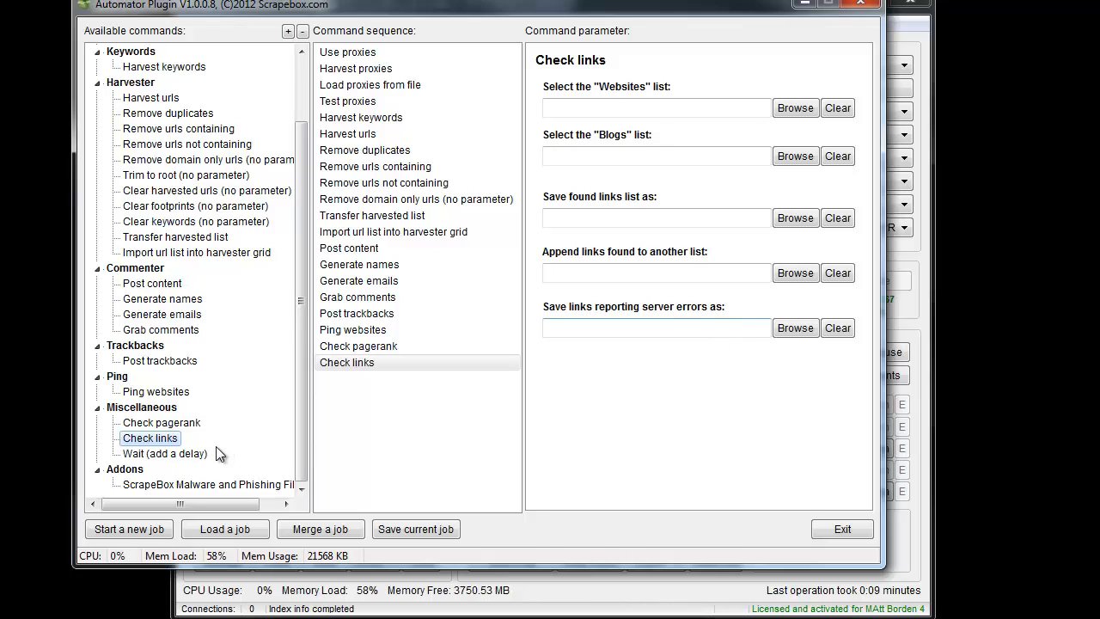
- Add the Wait (add a delay) command and look through its quick-select delay options without choosing one
double_click(193, 455)
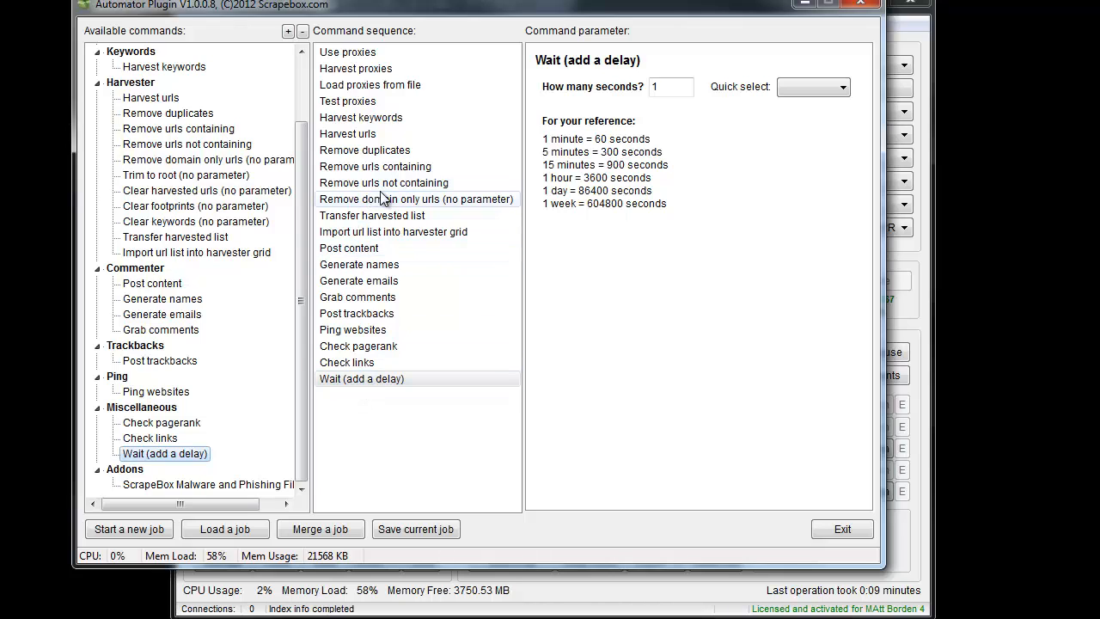
left_click(372, 381)
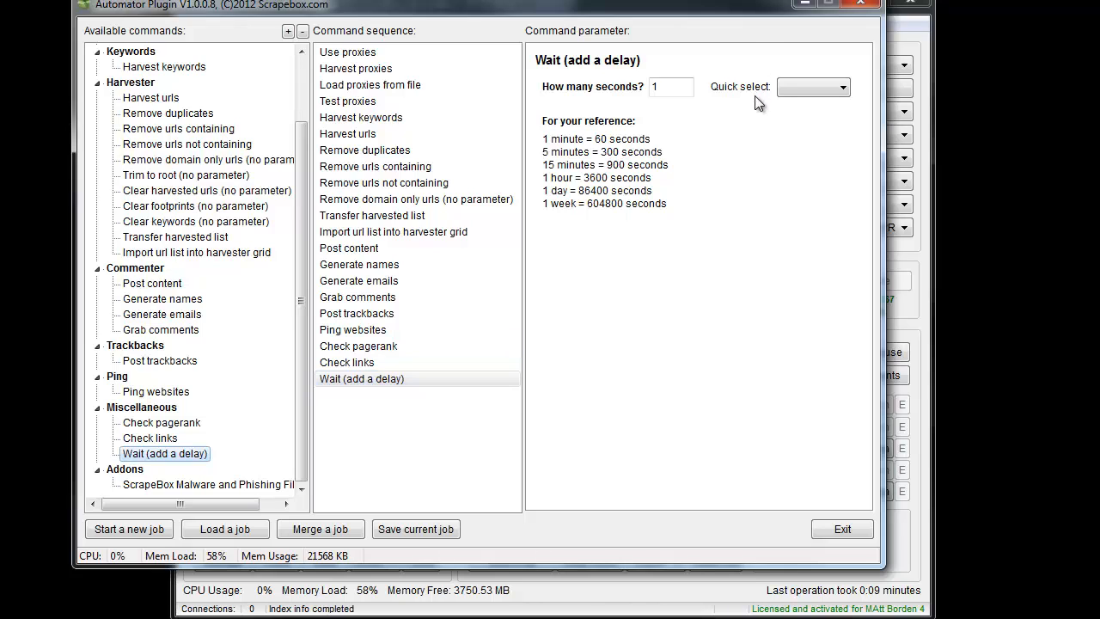
left_click(821, 90)
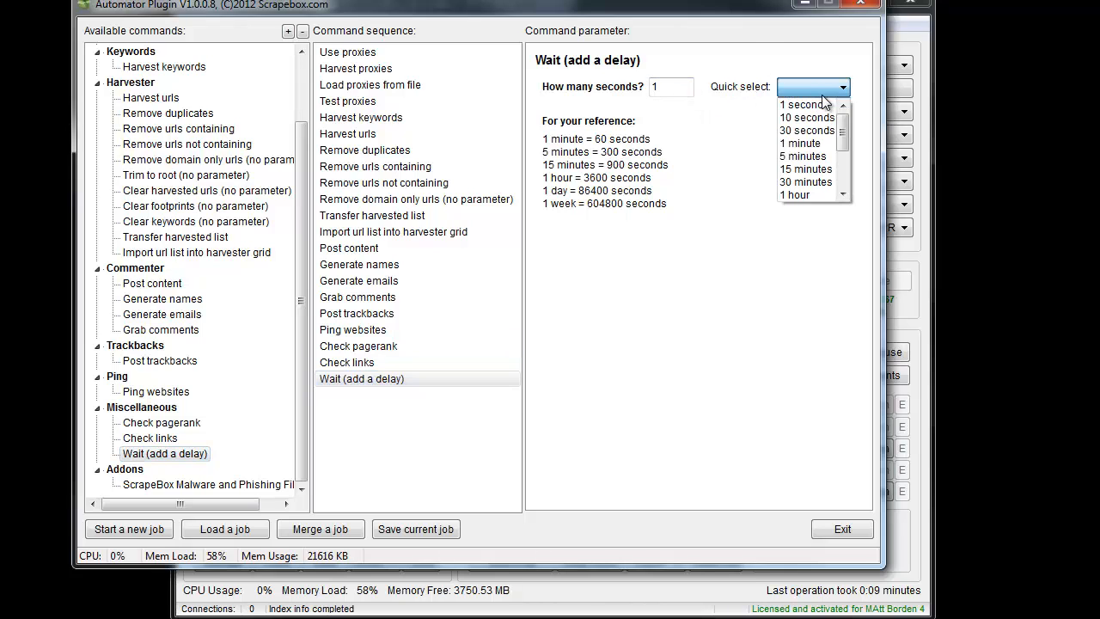
left_click_drag(842, 131, 844, 192)
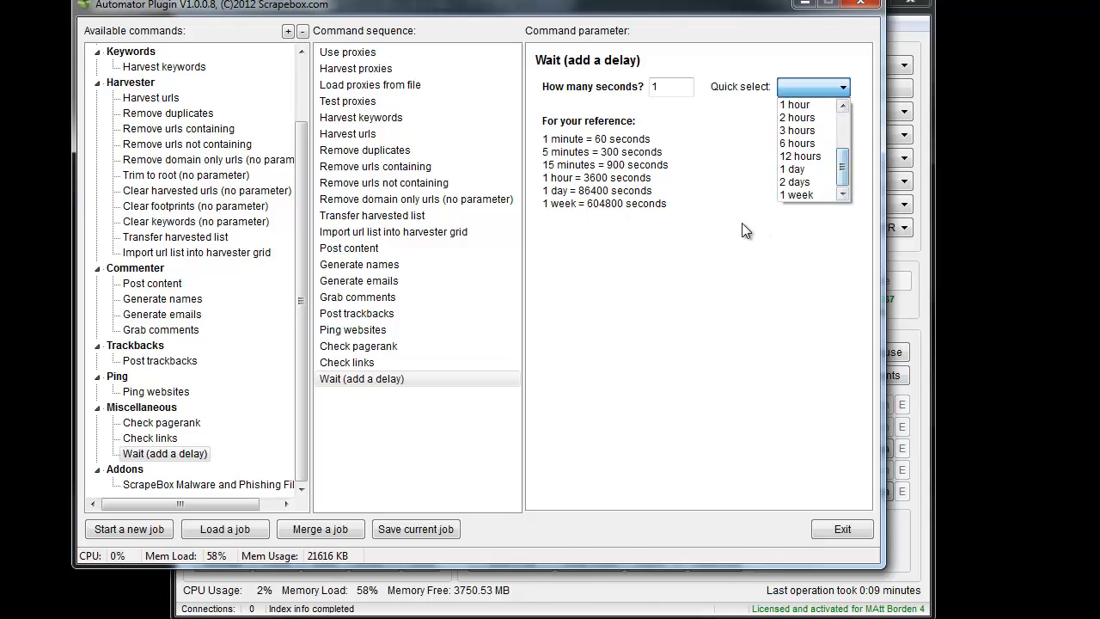
left_click(604, 233)
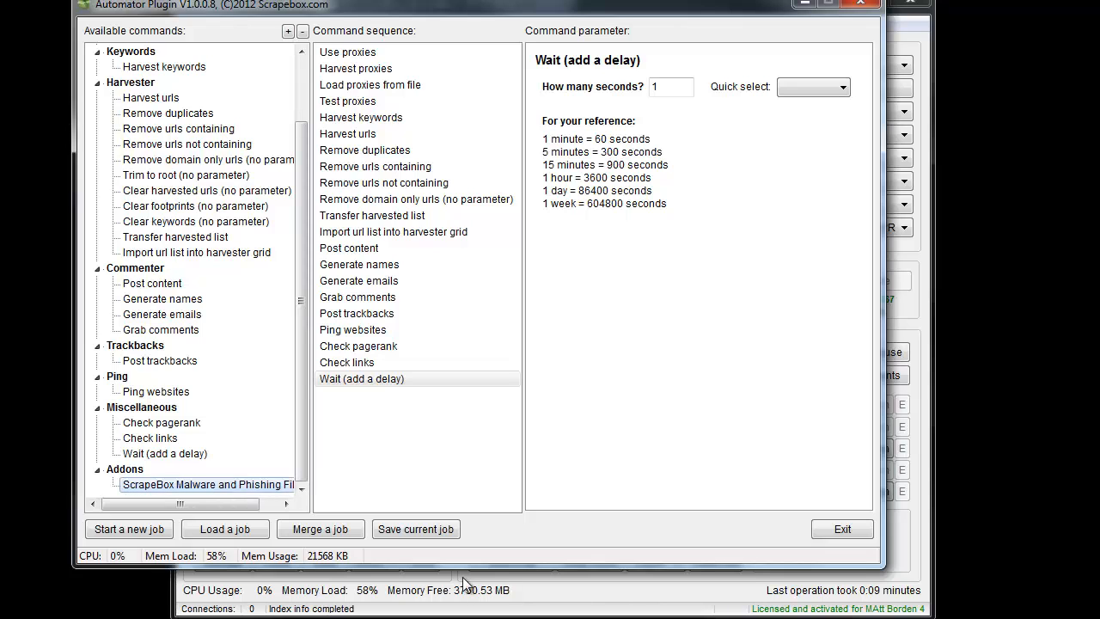
- Add the ScrapeBox Malware and Phishing Filter command to the sequence and review its parameters
double_click(237, 485)
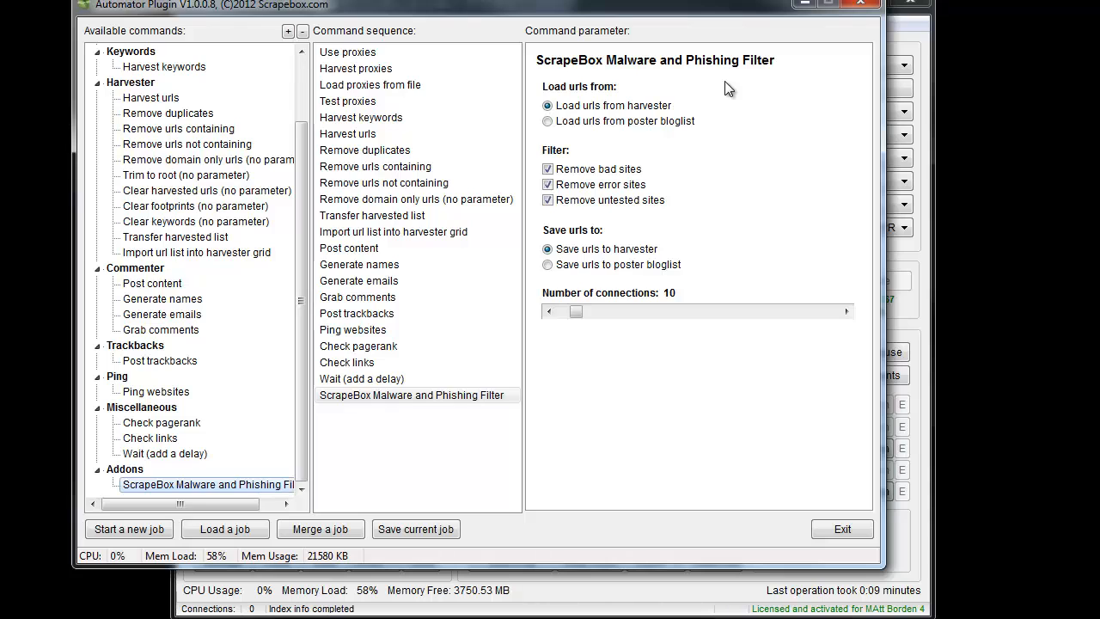
left_click_drag(694, 5, 676, 128)
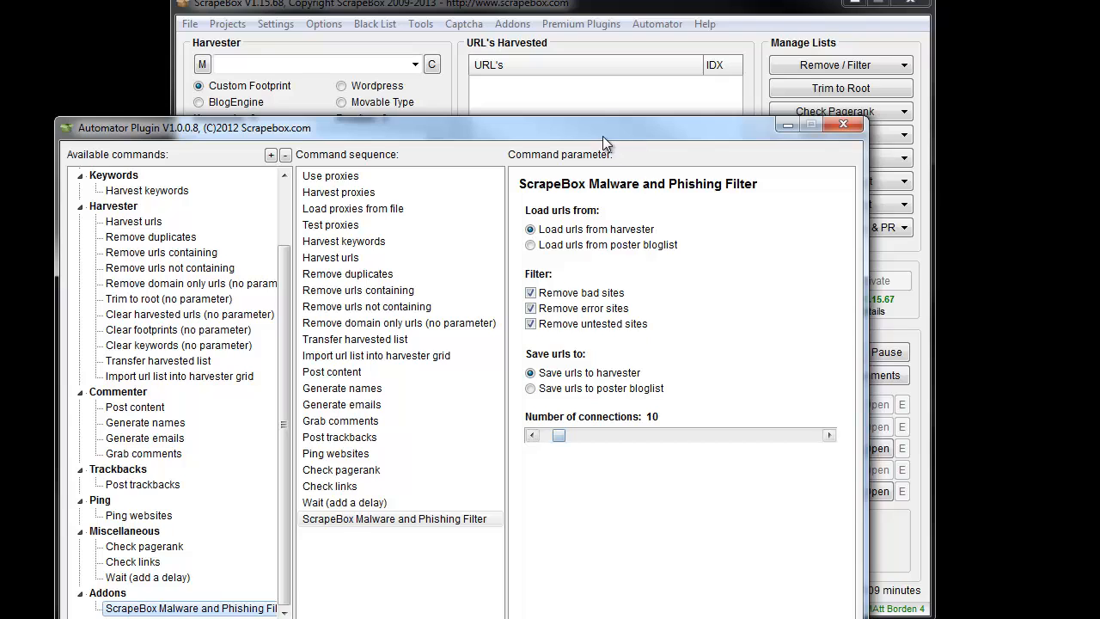
left_click_drag(614, 120, 680, 36)
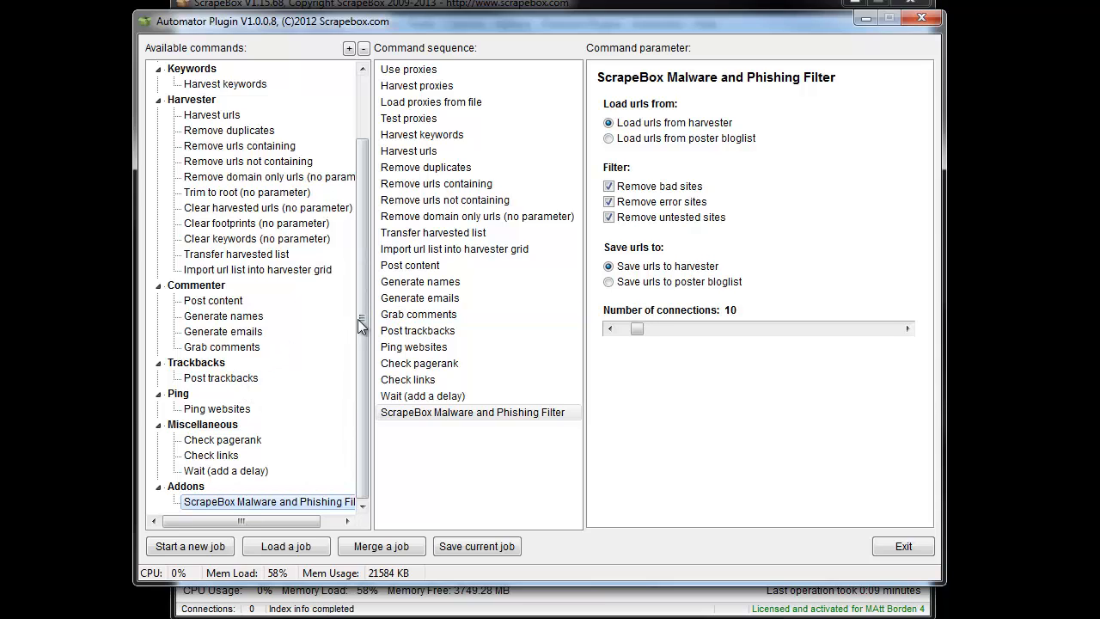
scroll(359, 319, "up", 2)
scroll(367, 386, "down", 2)
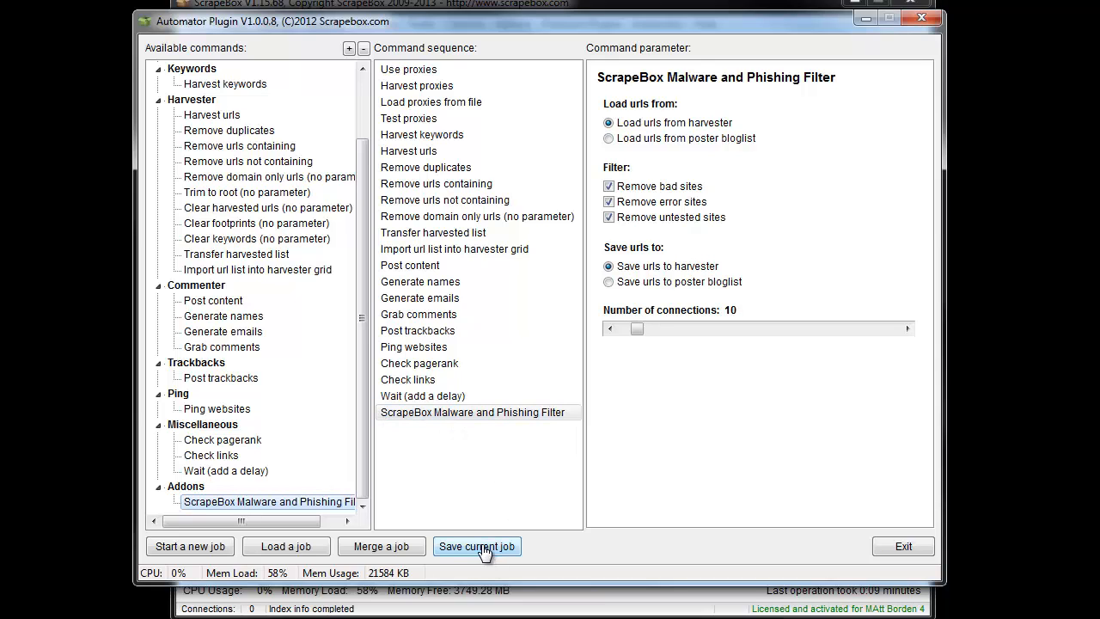
- Start a new job and add the Harvest keywords command with the keyword scrapebox
left_click(217, 548)
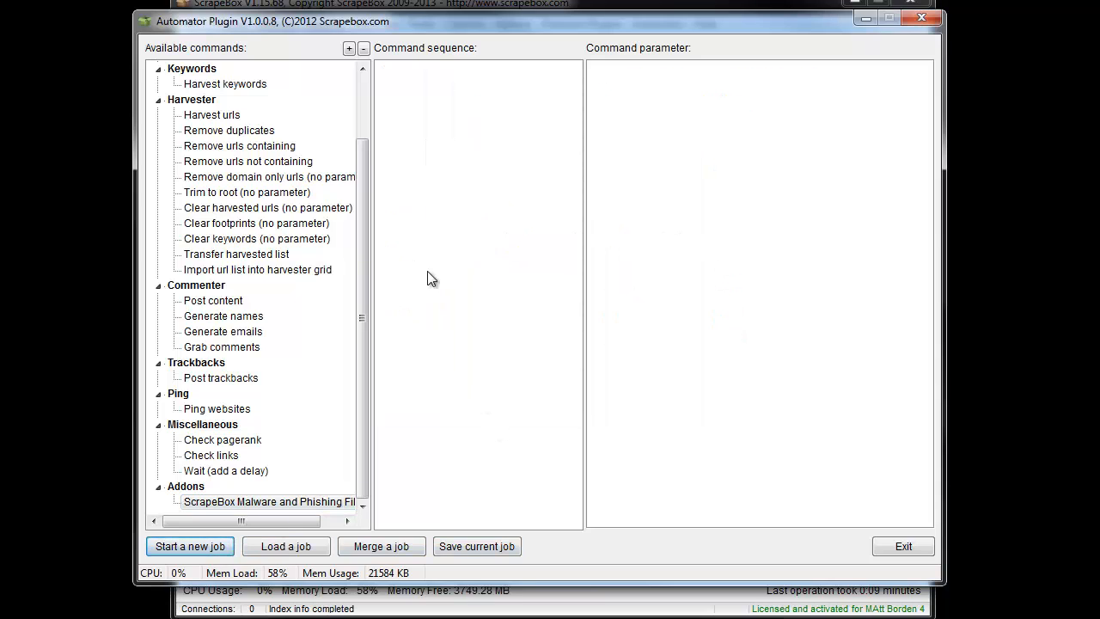
left_click(362, 98)
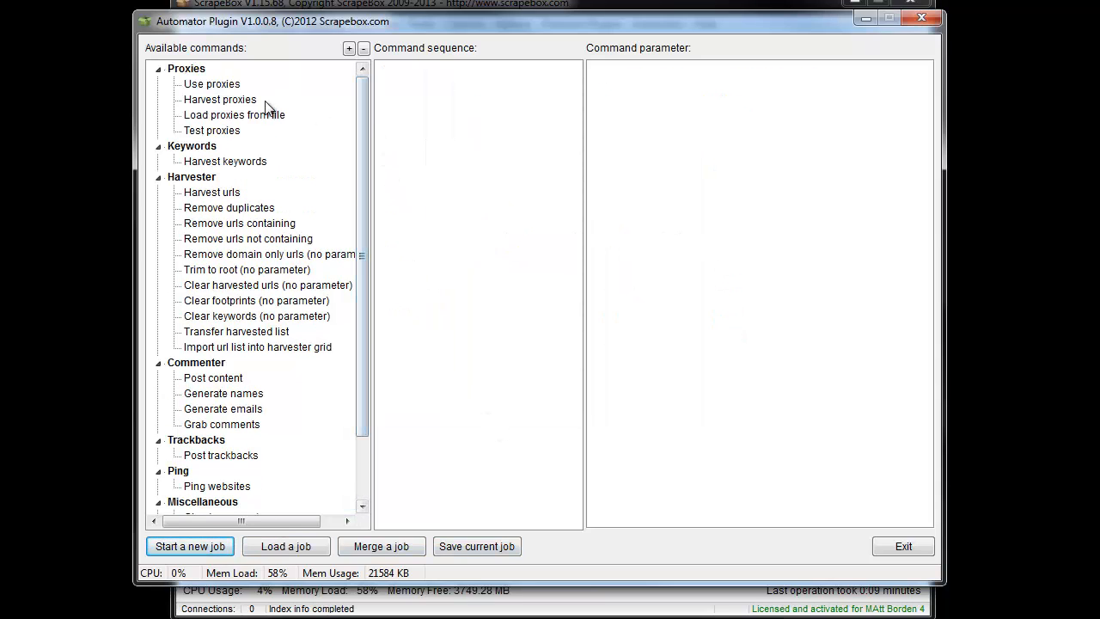
double_click(246, 161)
left_click(674, 159)
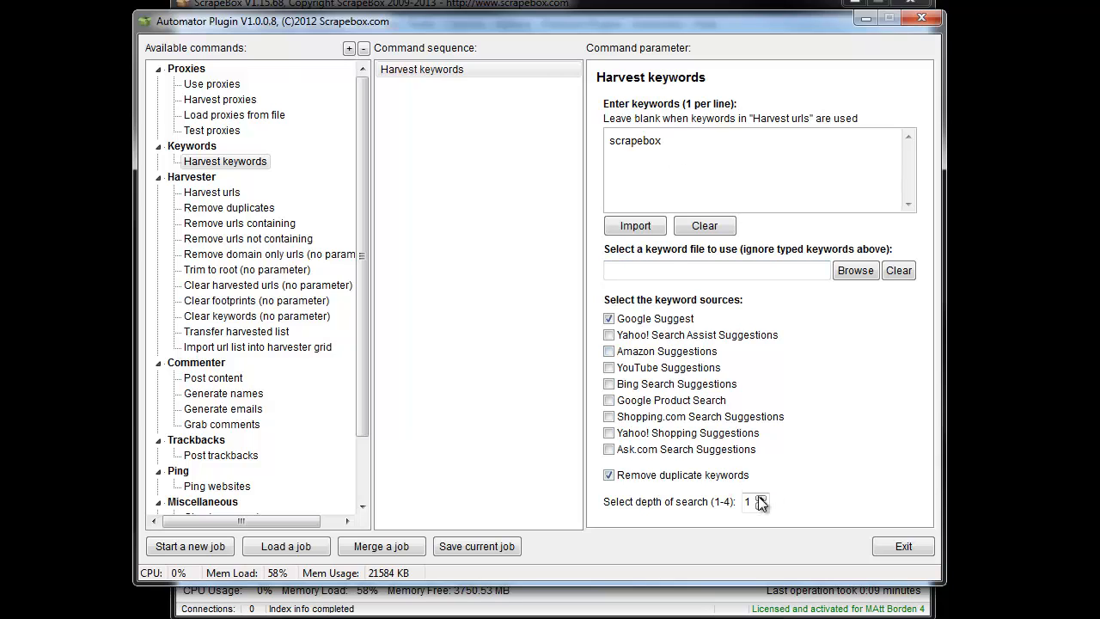
- Add Harvest urls with the Custom predefined footprint, and Remove duplicates set to remove duplicate urls instead of duplicate domains
double_click(215, 193)
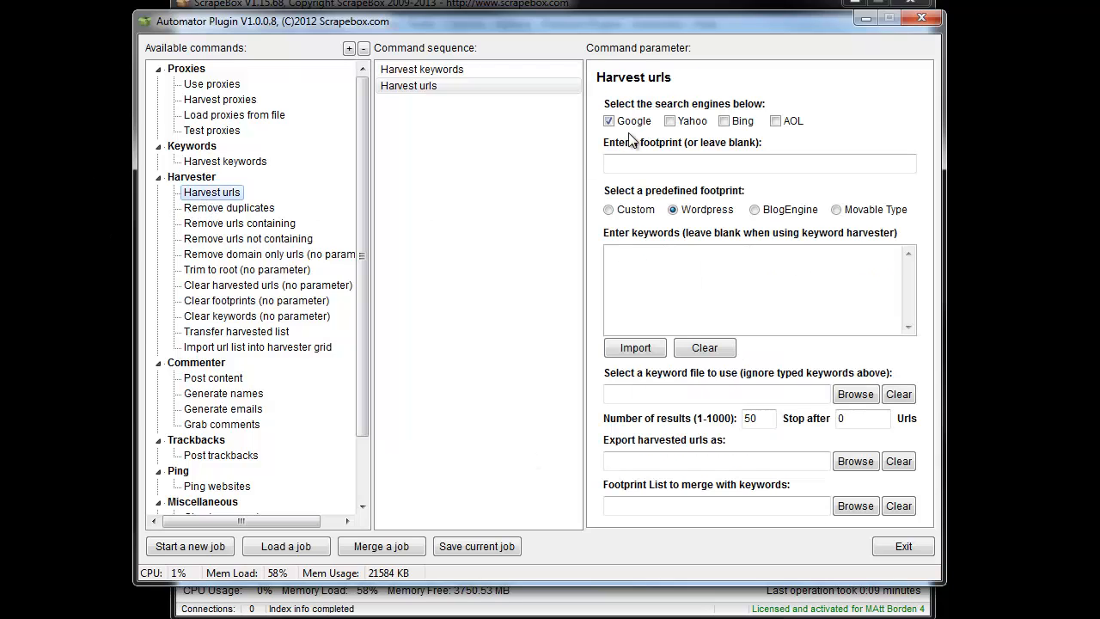
left_click(633, 209)
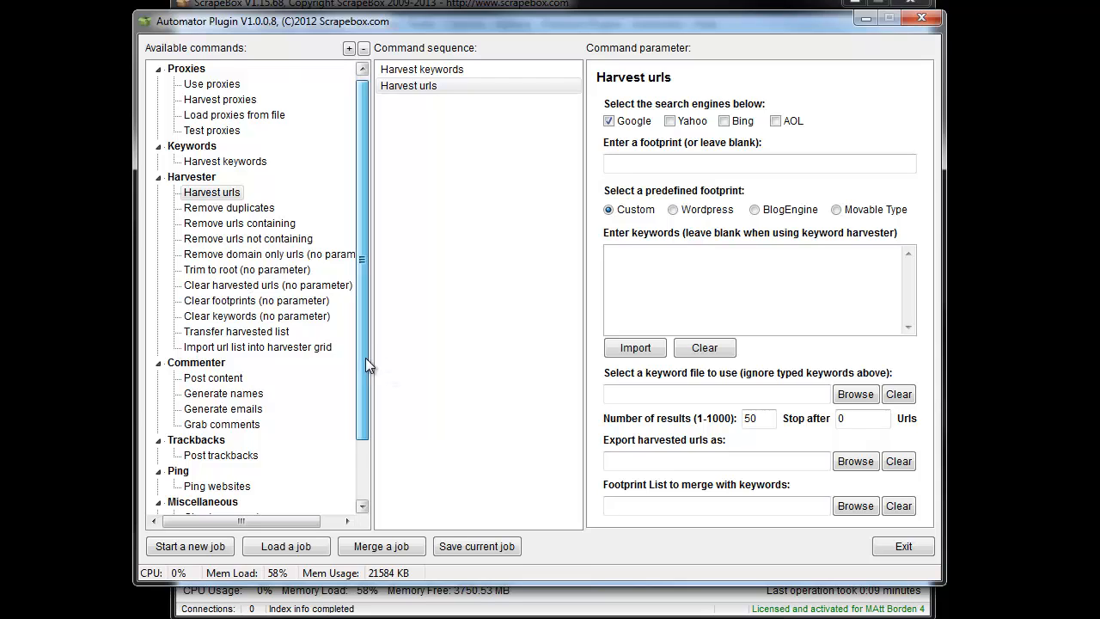
scroll(365, 358, "down", 1)
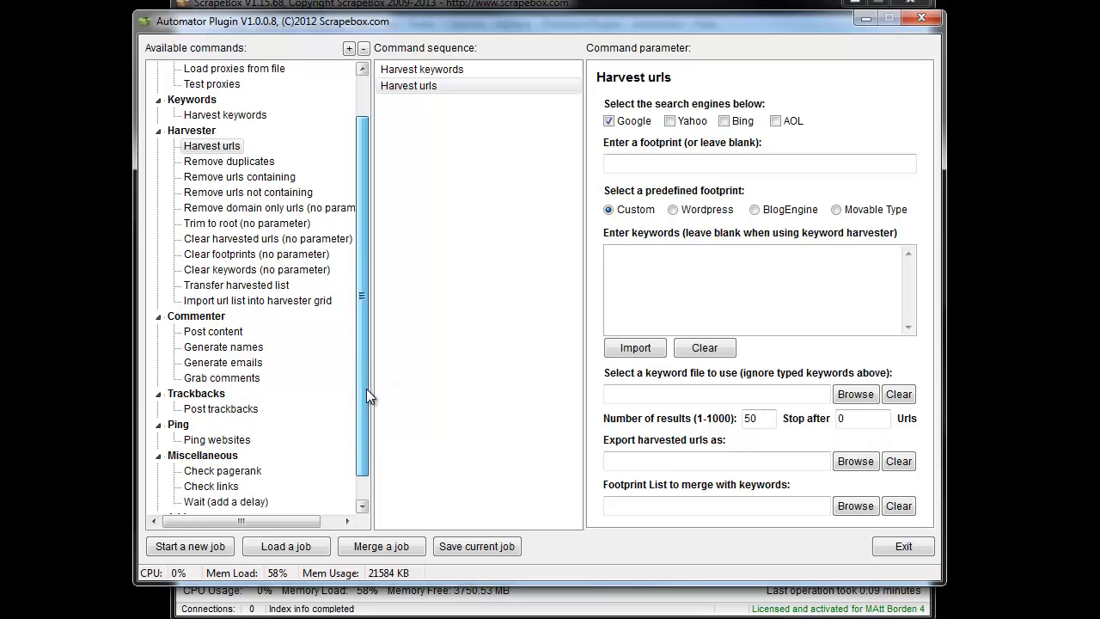
double_click(229, 161)
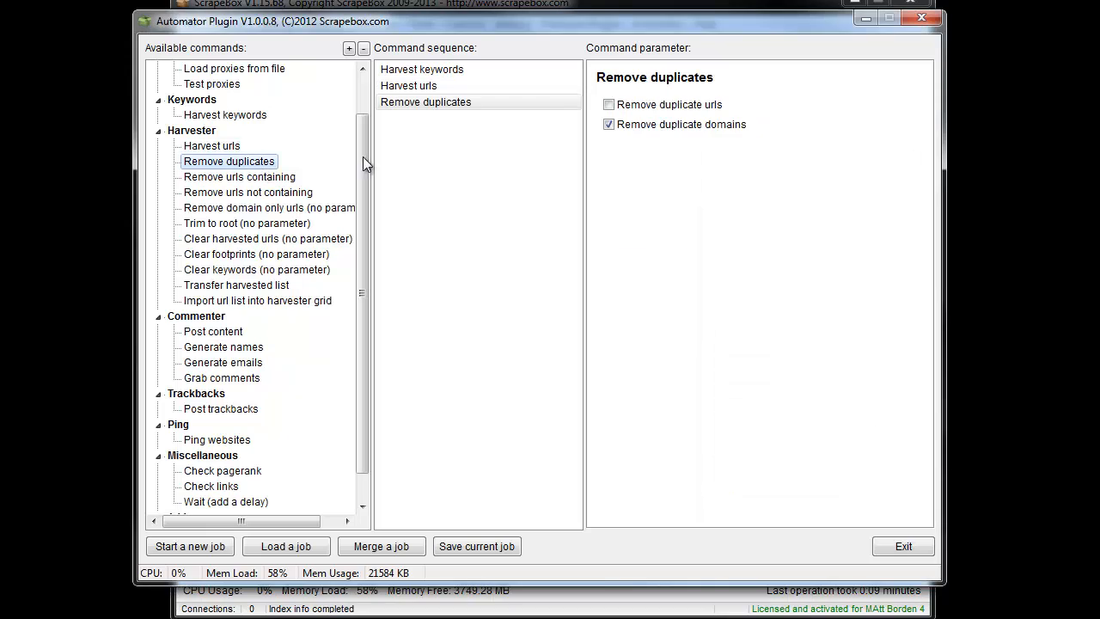
left_click(654, 131)
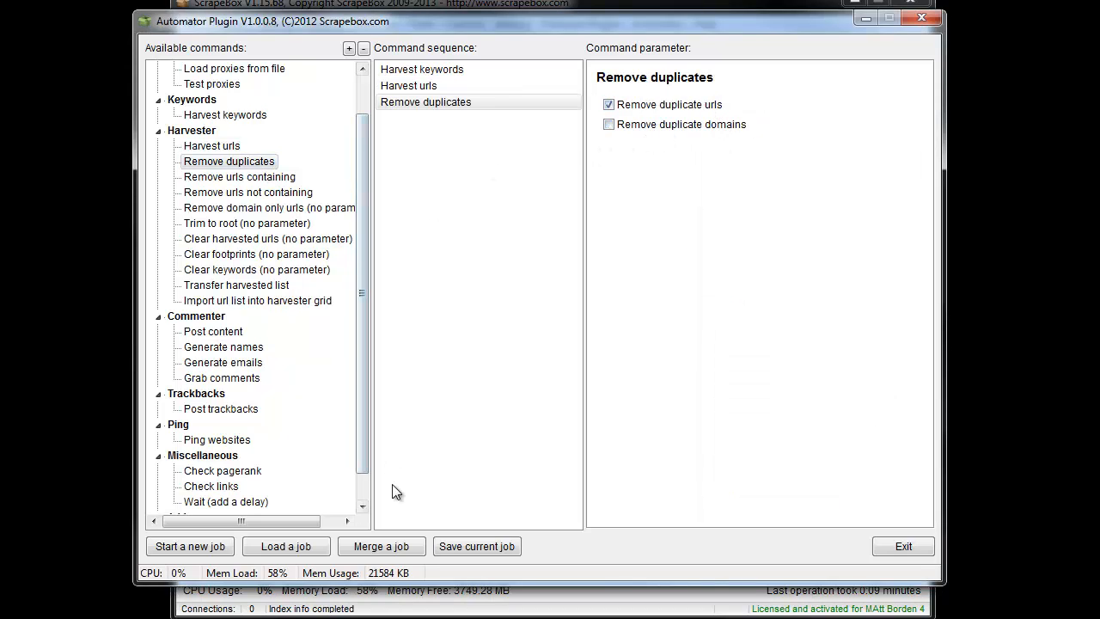
- Save the current job as a job file named test
left_click(476, 550)
left_click(478, 550)
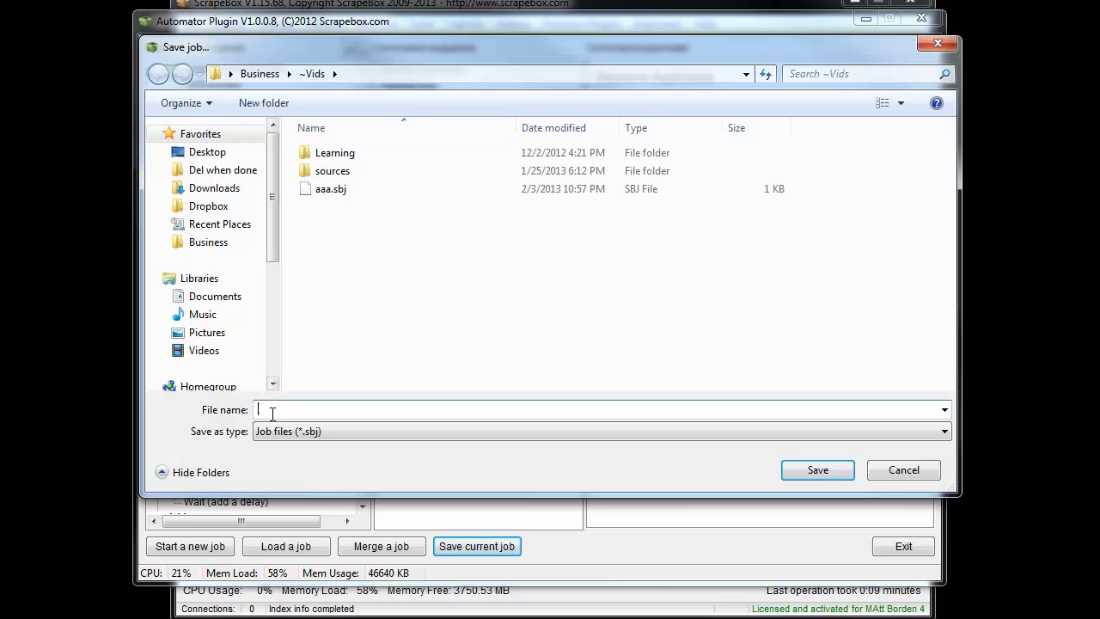
type("test")
key("Return")
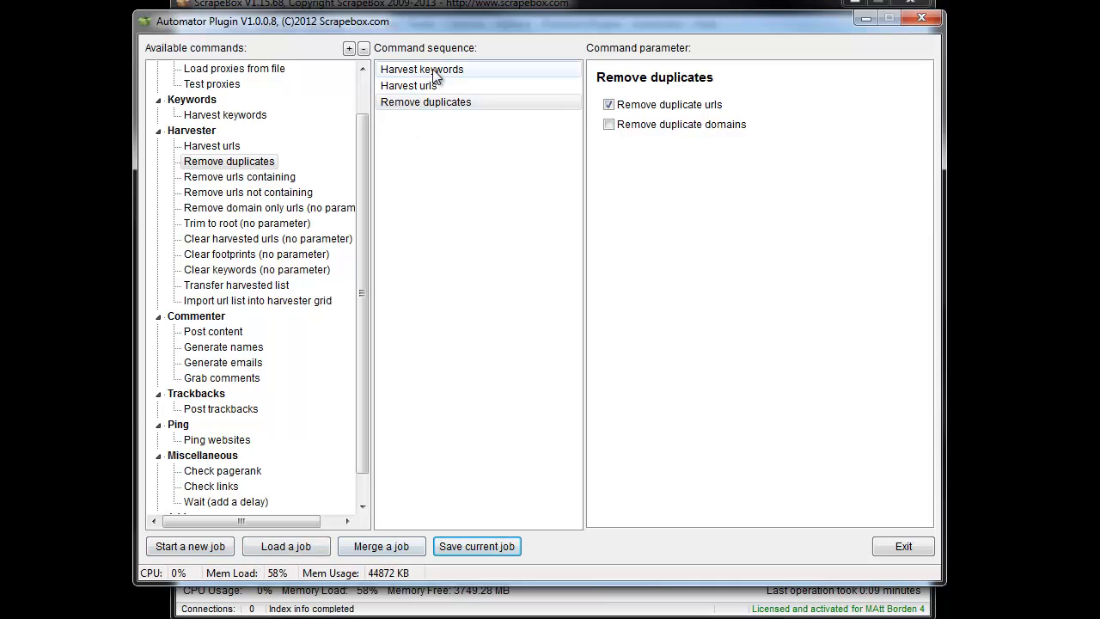
- Merge the saved test job into the current command sequence
left_click(385, 546)
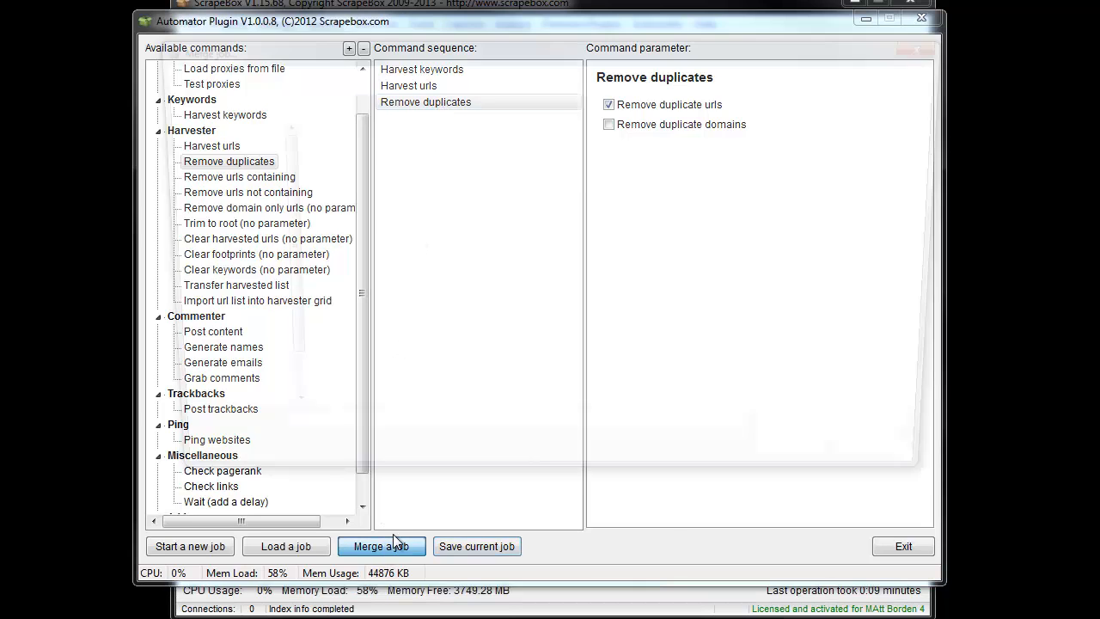
double_click(340, 207)
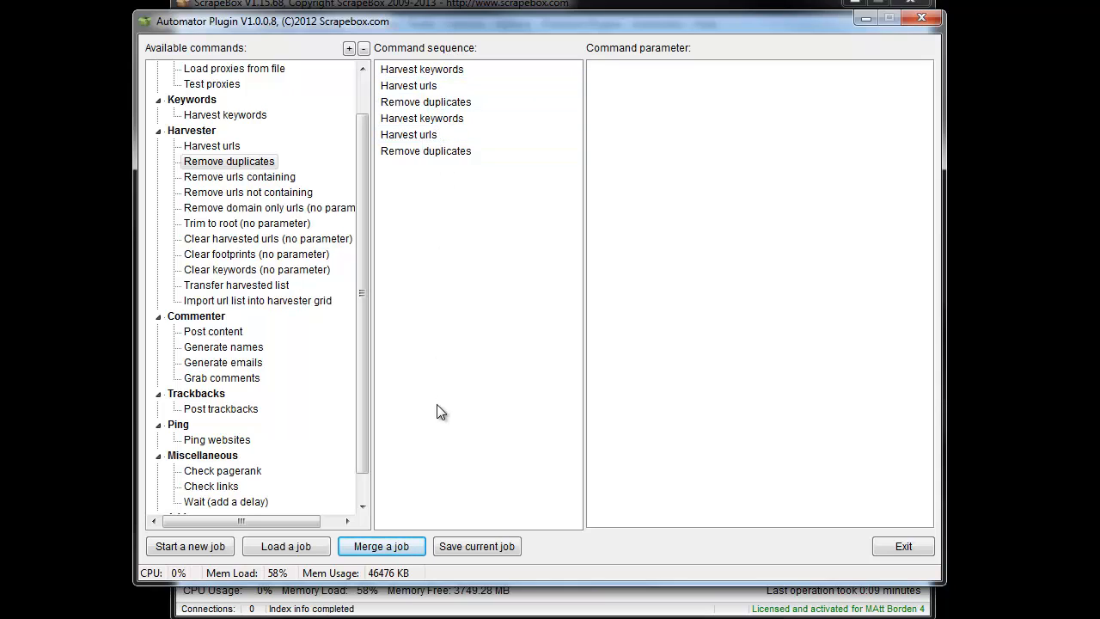
- Exit the Automator plugin's job editor and run the saved automator file test.sbj in the main ScrapeBox window
left_click_drag(364, 305, 364, 369)
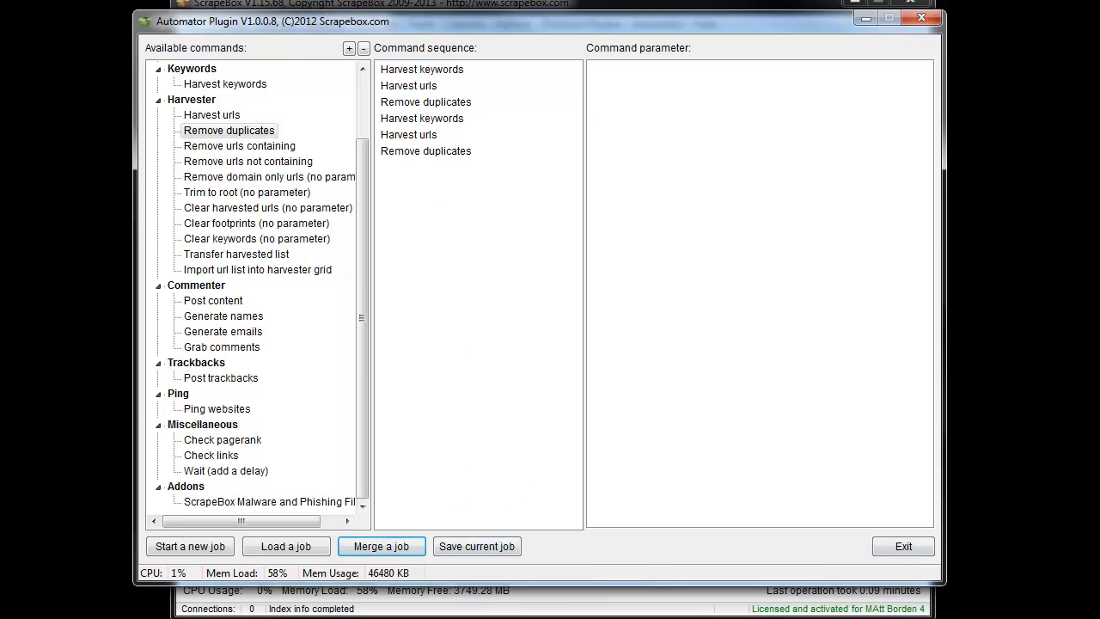
left_click(905, 546)
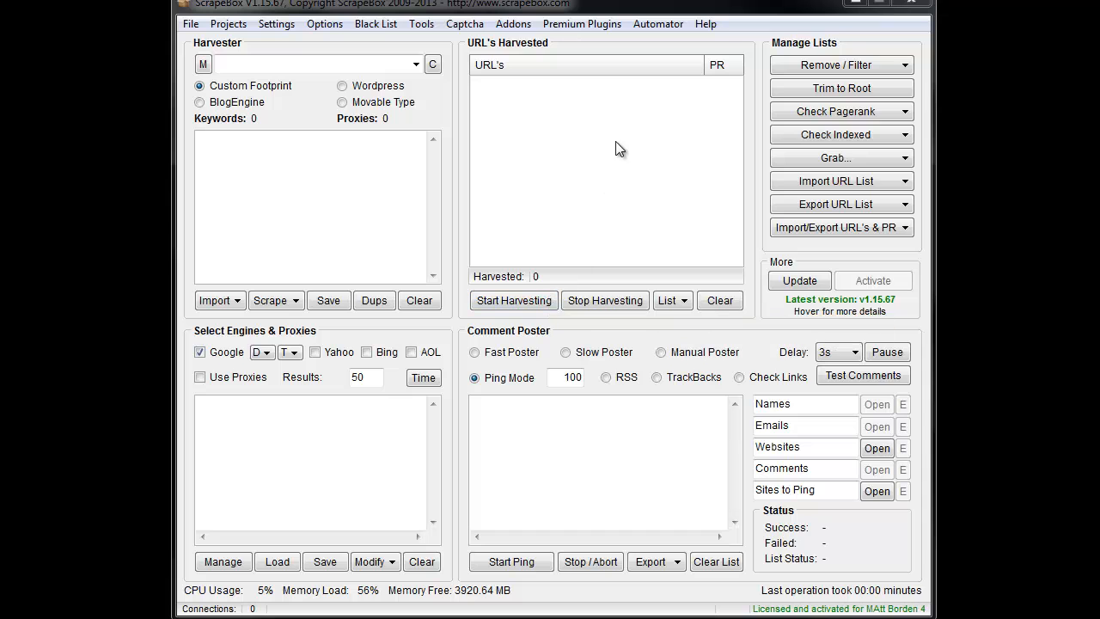
left_click(658, 24)
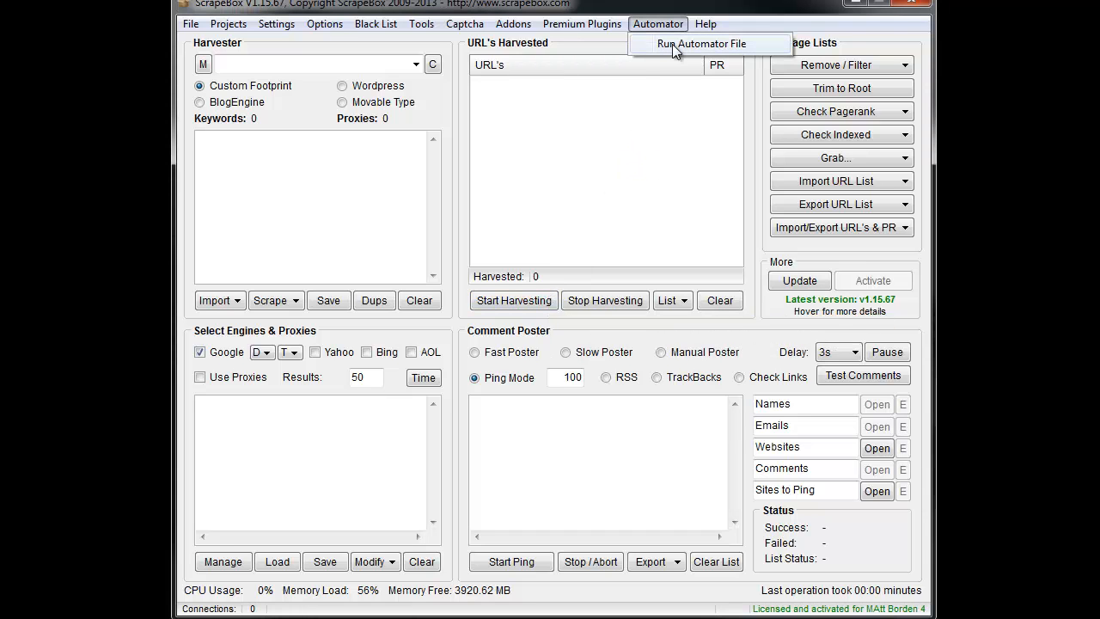
left_click(672, 43)
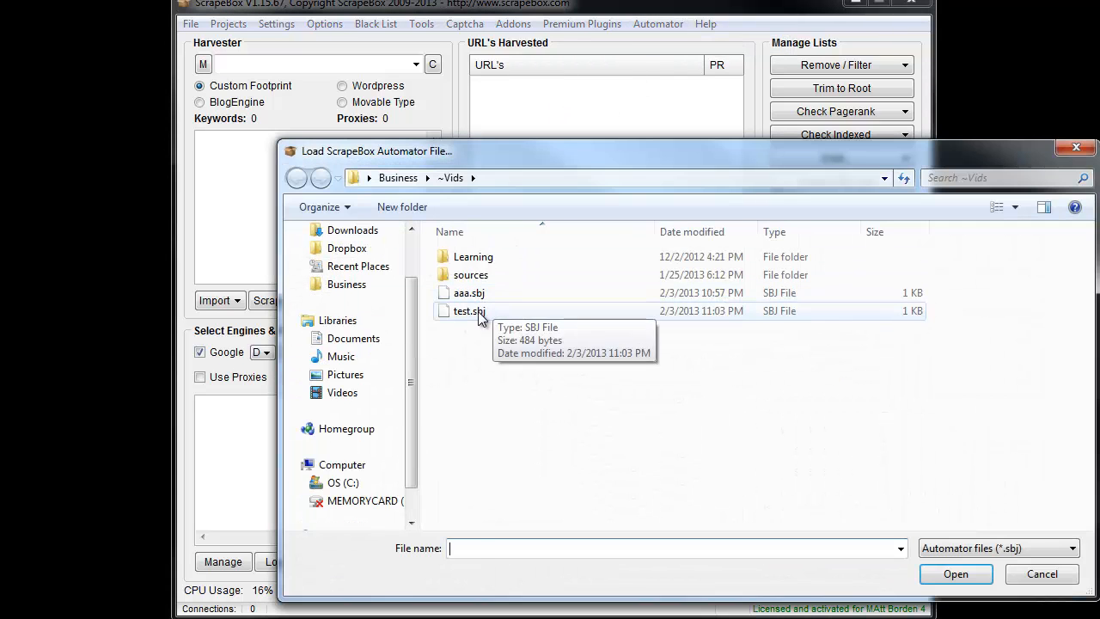
double_click(477, 314)
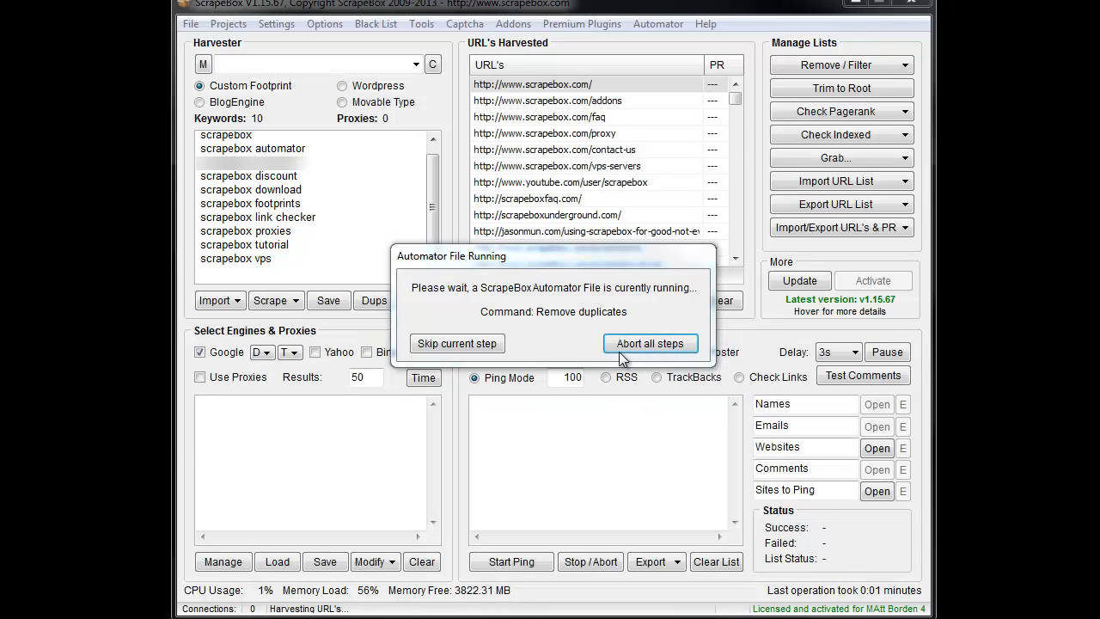
left_click(645, 353)
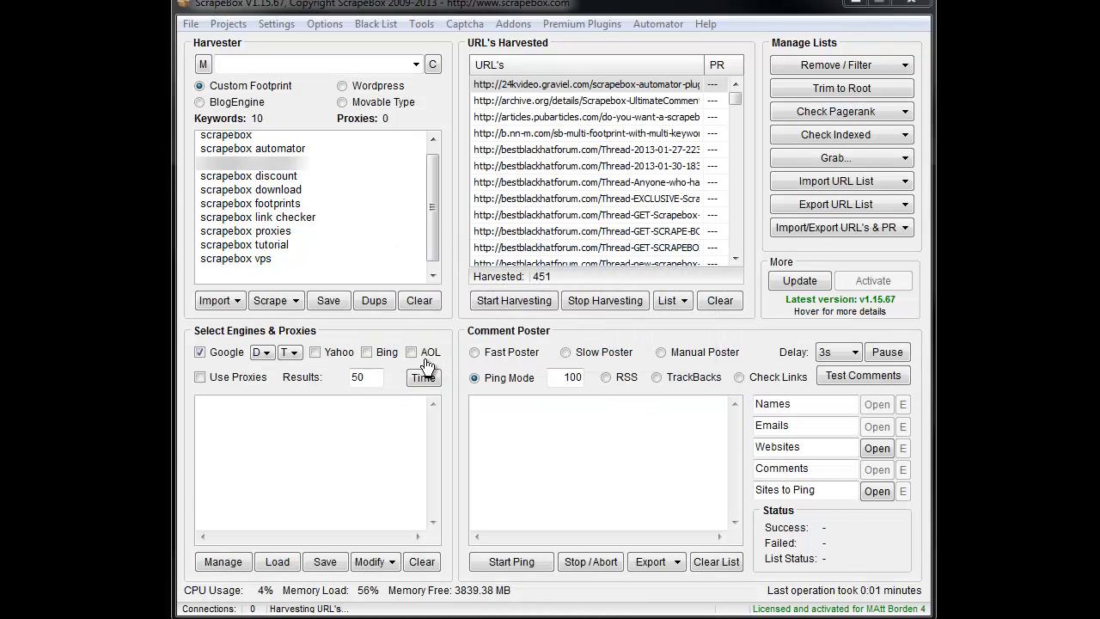